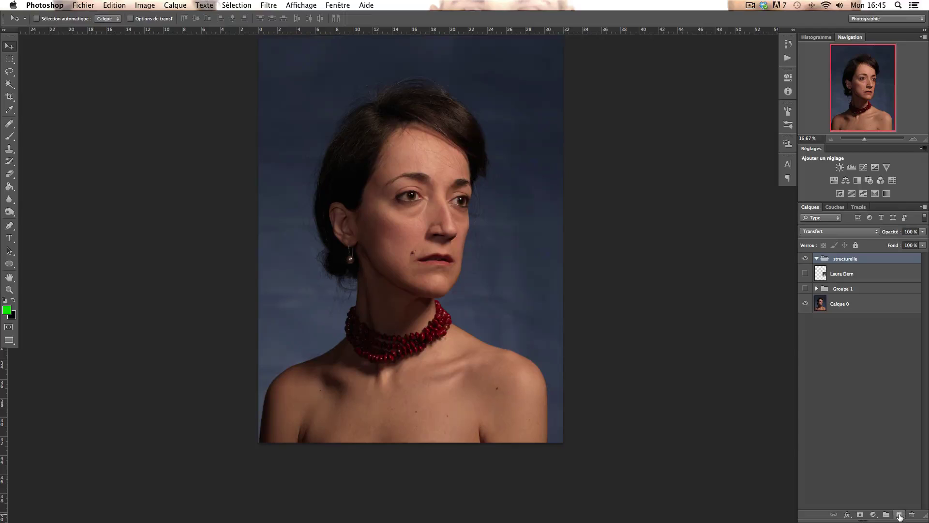
Step: Create a new empty layer inside the structurelle group and name it nettoyage peau
{"action": "left_click", "coordinate": [899, 515]}
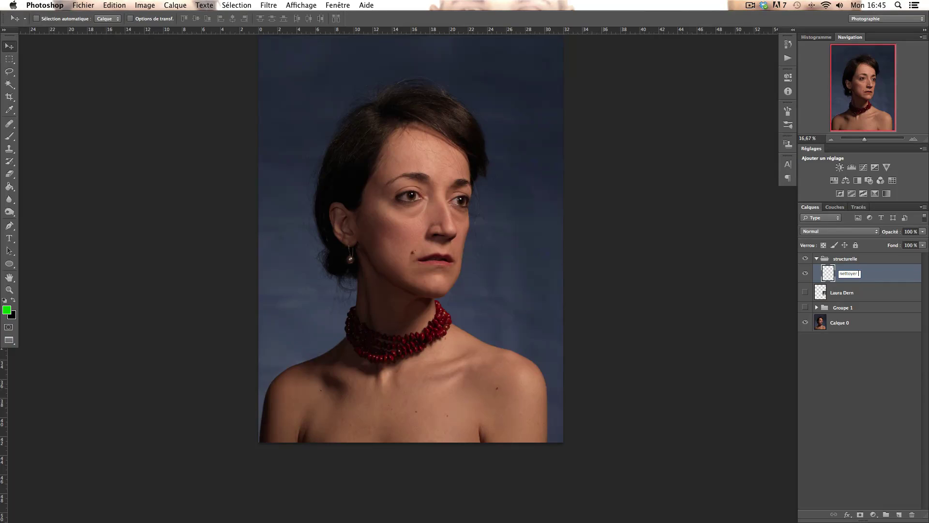
{"action": "type", "text": "ge peau"}
{"action": "key", "text": "Return"}
Step: Look at the available healing tools and activate the Spot Healing Brush for the nettoyage peau layer
{"action": "scroll", "coordinate": [95, 185], "scroll_direction": "up", "scroll_amount": 2}
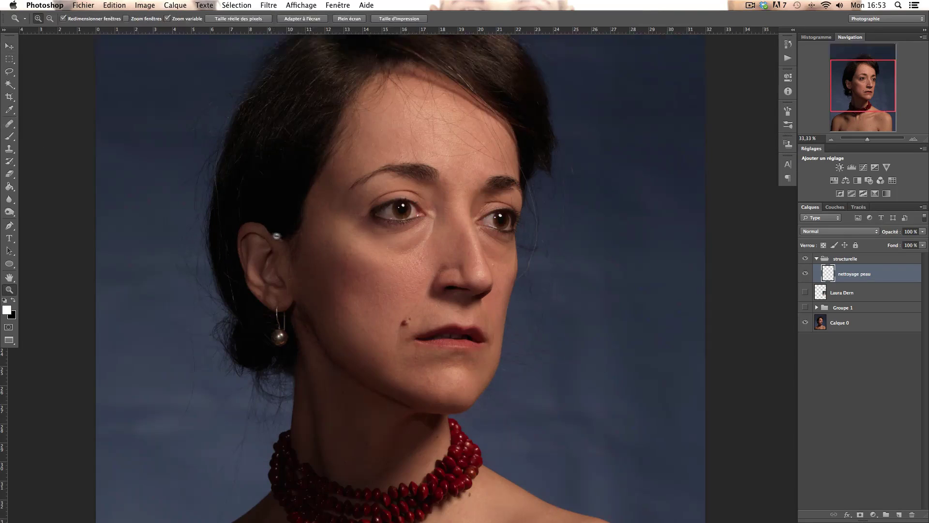
{"action": "left_click", "coordinate": [10, 137]}
{"action": "left_click", "coordinate": [10, 124]}
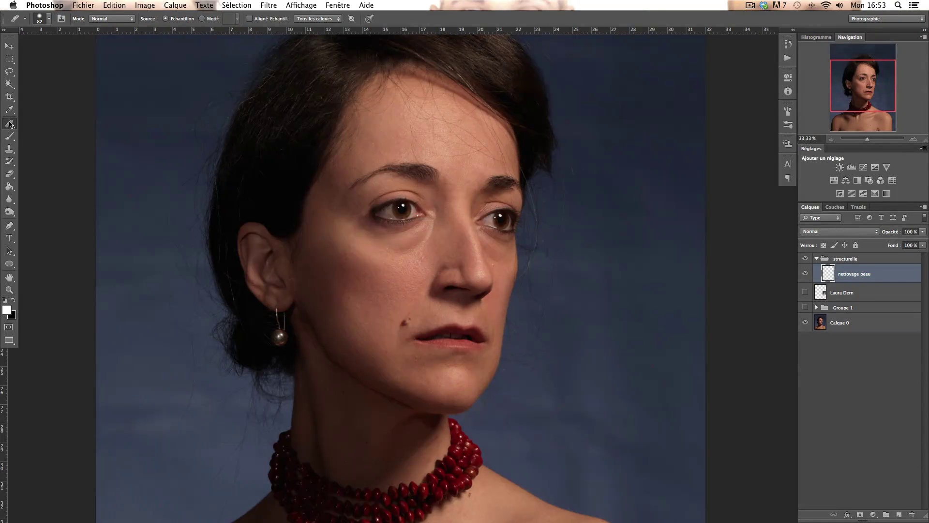
{"action": "left_click", "coordinate": [9, 124]}
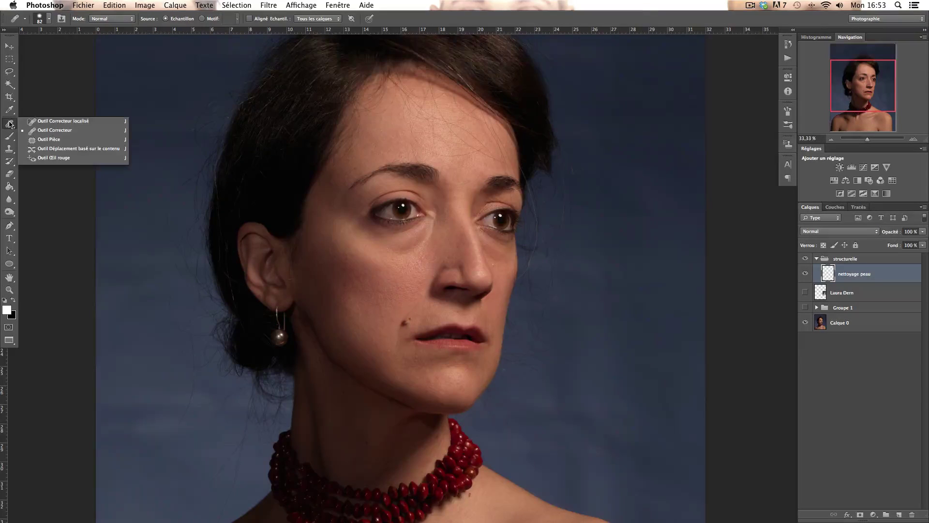
{"action": "left_click", "coordinate": [42, 130]}
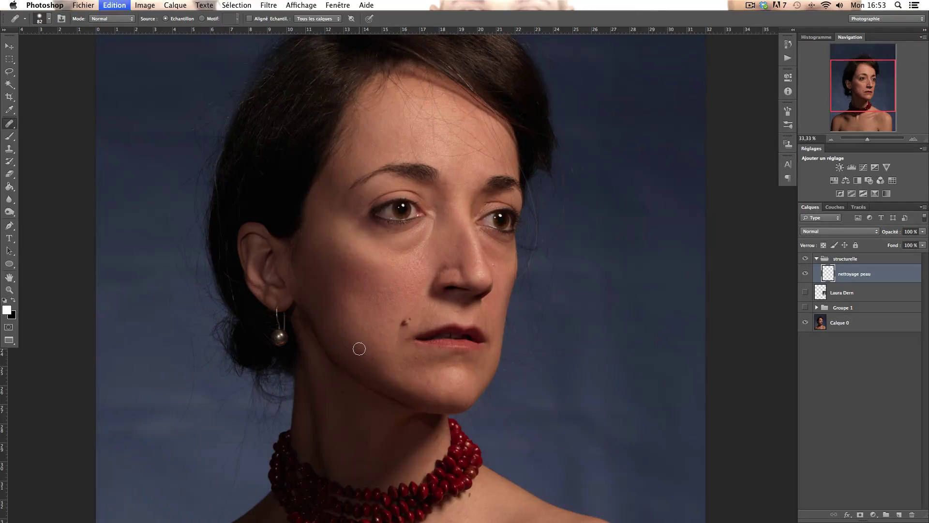
{"action": "left_click", "coordinate": [9, 125]}
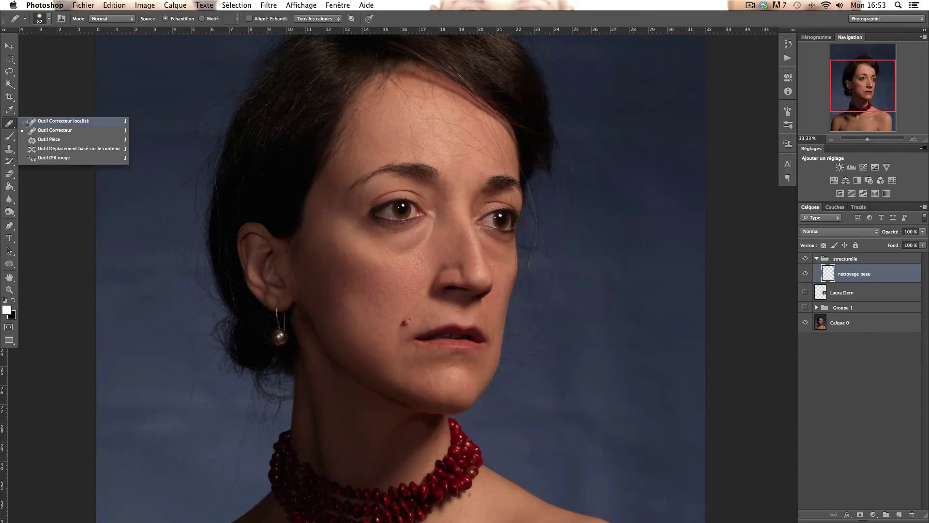
{"action": "left_click", "coordinate": [48, 121]}
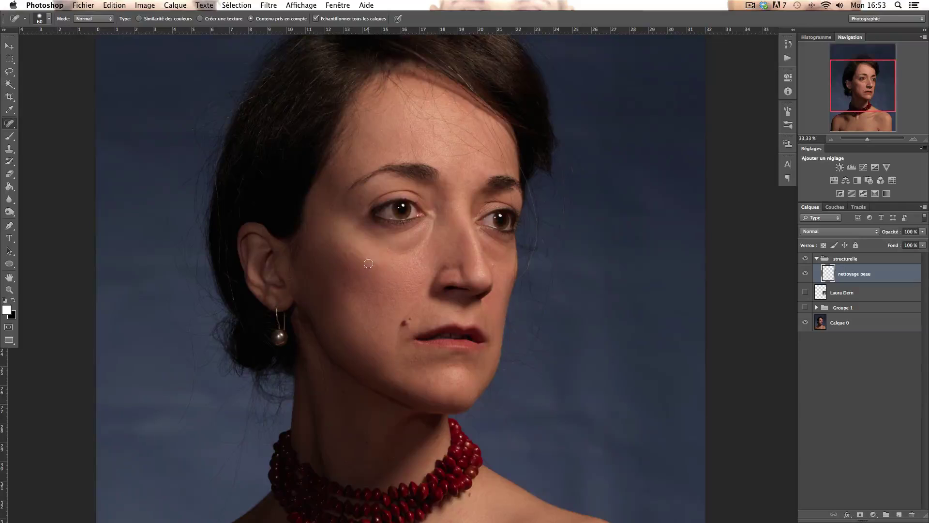
Step: Set the Spot Healing Brush hardness to about 50 % over the chest area
{"action": "key", "text": "z"}
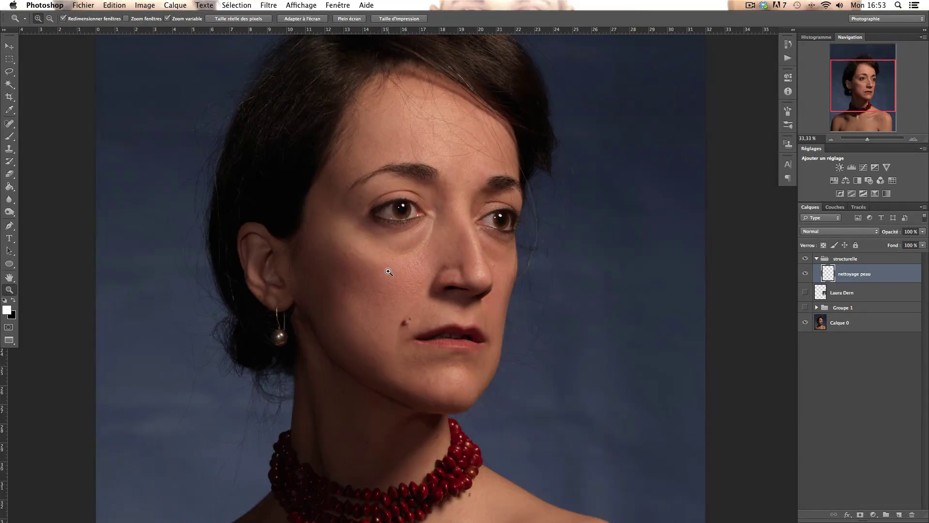
{"action": "left_click", "coordinate": [388, 272]}
{"action": "key", "text": "j"}
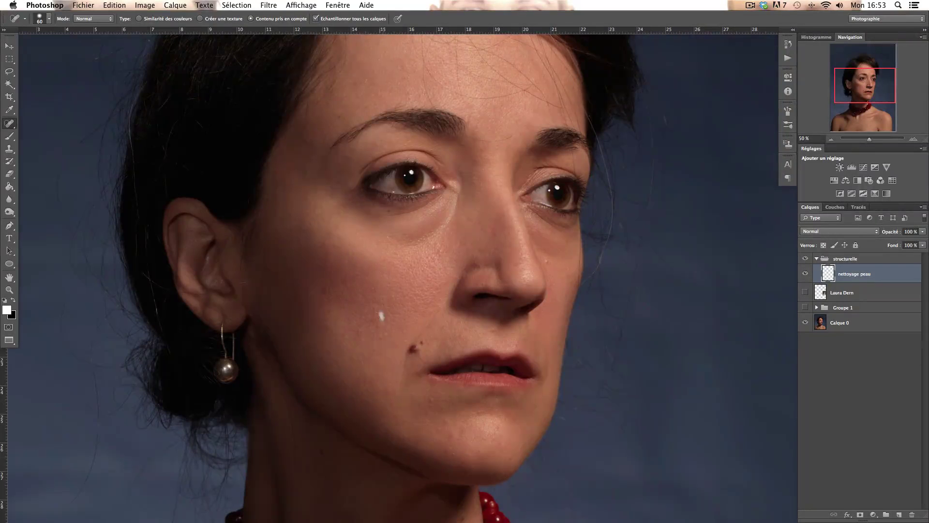
{"action": "scroll", "coordinate": [381, 316], "scroll_direction": "down", "scroll_amount": 10}
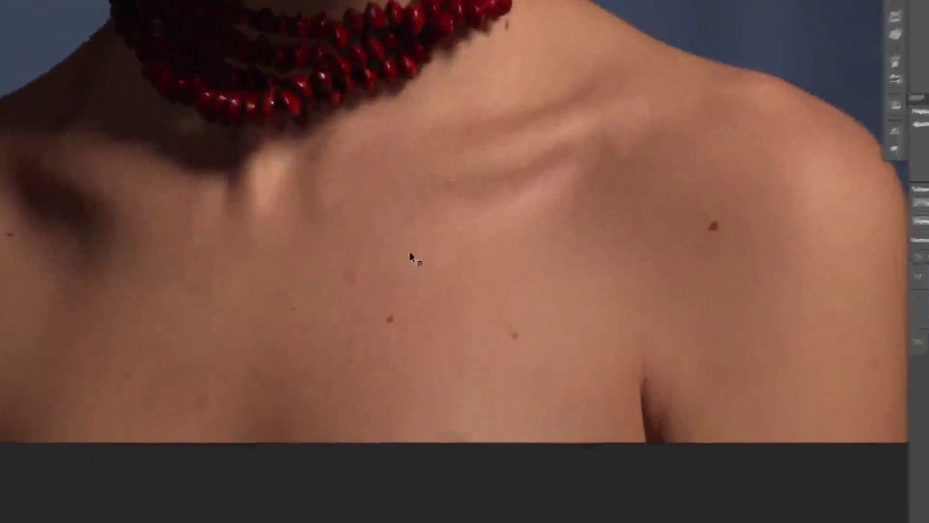
{"action": "right_click", "coordinate": [423, 263]}
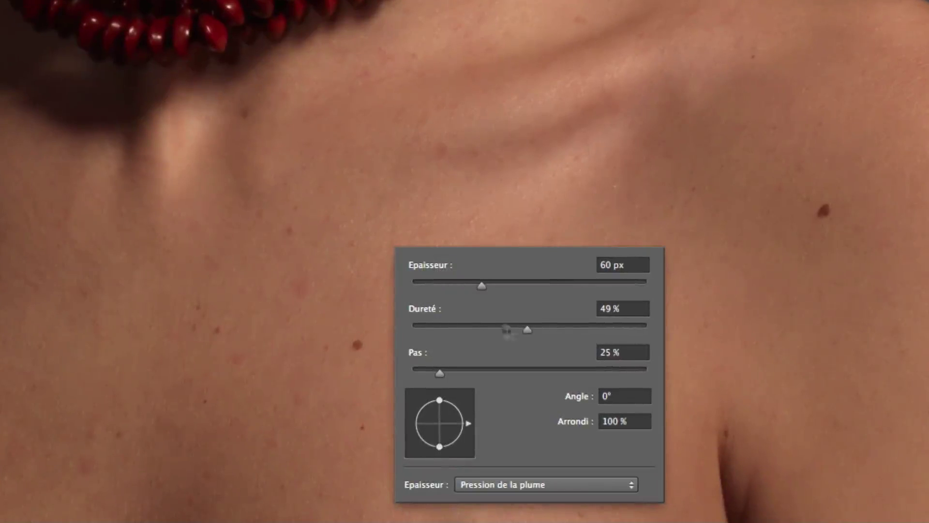
{"action": "left_click", "coordinate": [530, 330]}
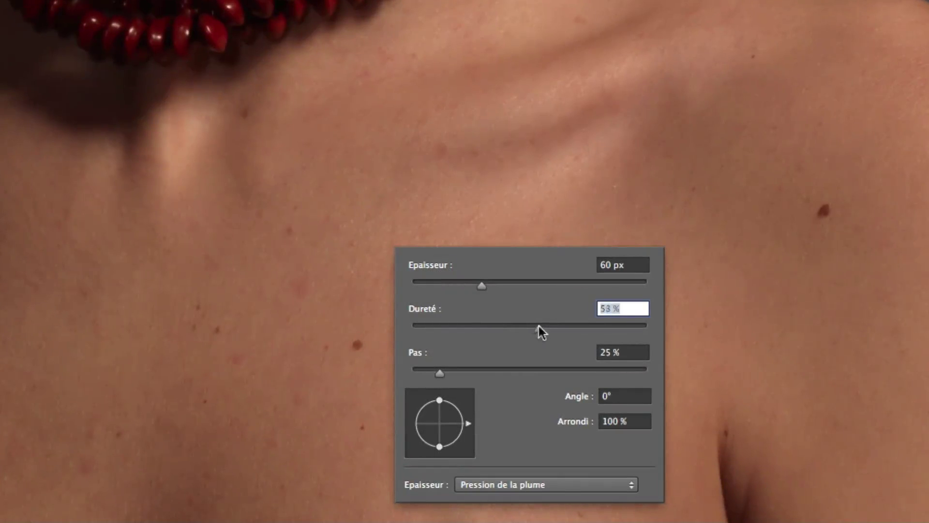
{"action": "left_click_drag", "start_coordinate": [536, 324], "coordinate": [530, 322]}
{"action": "left_click", "coordinate": [283, 238]}
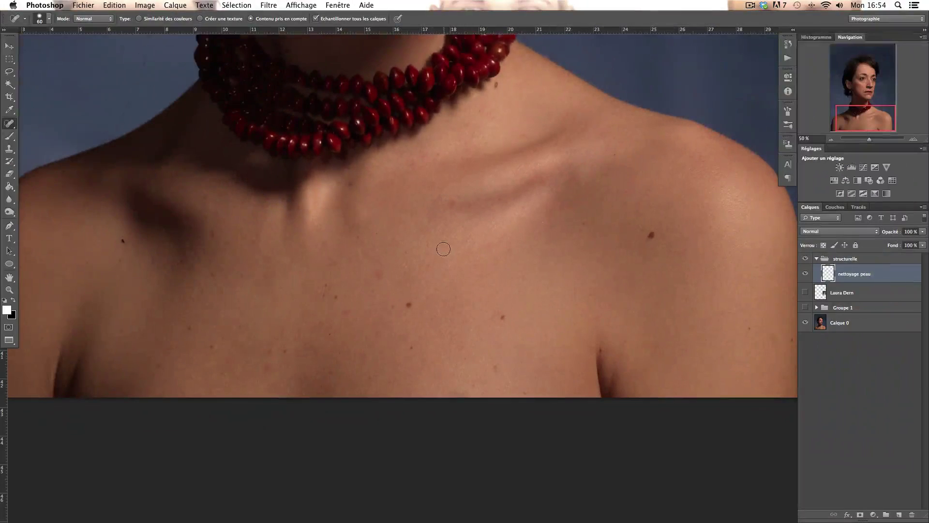
Step: Resize the Spot Healing Brush to 92 px and set its hardness to 46 %
{"action": "left_click_drag", "start_coordinate": [452, 255], "coordinate": [471, 260]}
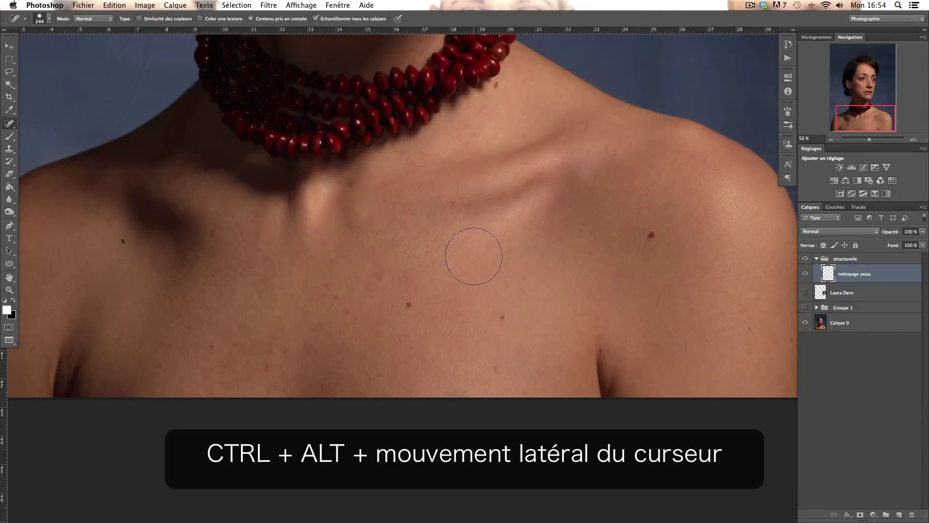
{"action": "mouse_move", "coordinate": [473, 266]}
{"action": "left_mouse_down"}
{"action": "mouse_move", "coordinate": [516, 266]}
{"action": "mouse_move", "coordinate": [476, 272]}
{"action": "mouse_move", "coordinate": [492, 285]}
{"action": "mouse_move", "coordinate": [503, 269]}
{"action": "mouse_move", "coordinate": [475, 271]}
{"action": "left_mouse_up"}
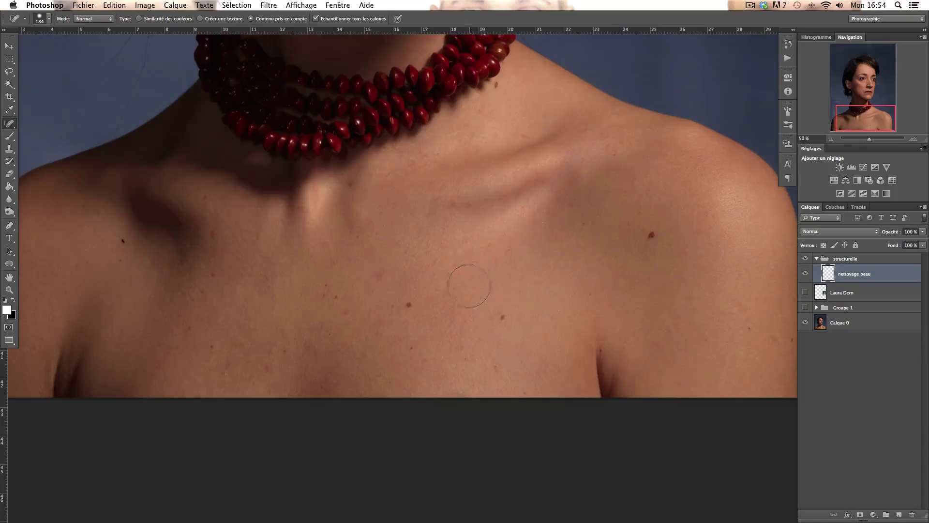
{"action": "left_click_drag", "start_coordinate": [428, 300], "coordinate": [414, 300]}
{"action": "right_click", "coordinate": [430, 277]}
{"action": "left_click_drag", "start_coordinate": [507, 321], "coordinate": [507, 321]}
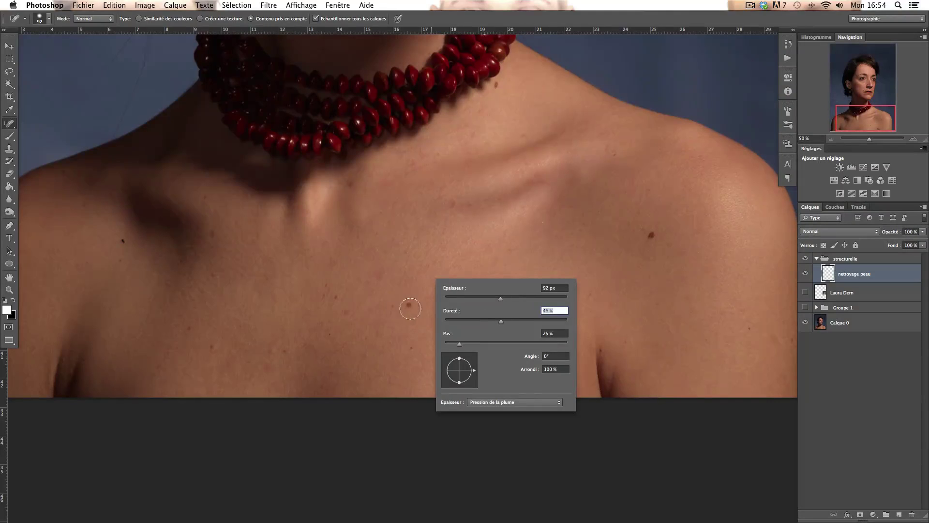
Step: Remove small moles and red spots around the middle of the chest with the Spot Healing Brush
{"action": "left_click", "coordinate": [407, 350]}
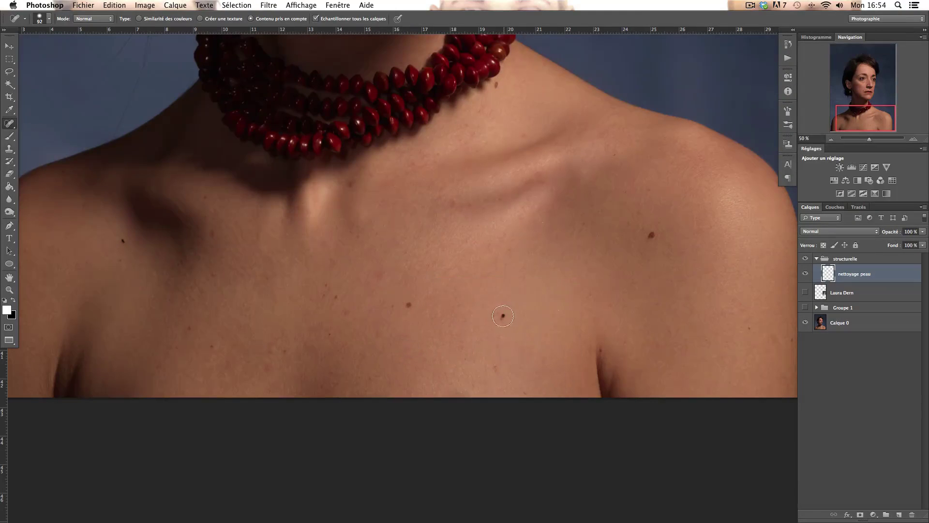
{"action": "left_click", "coordinate": [503, 316]}
{"action": "left_click", "coordinate": [379, 271]}
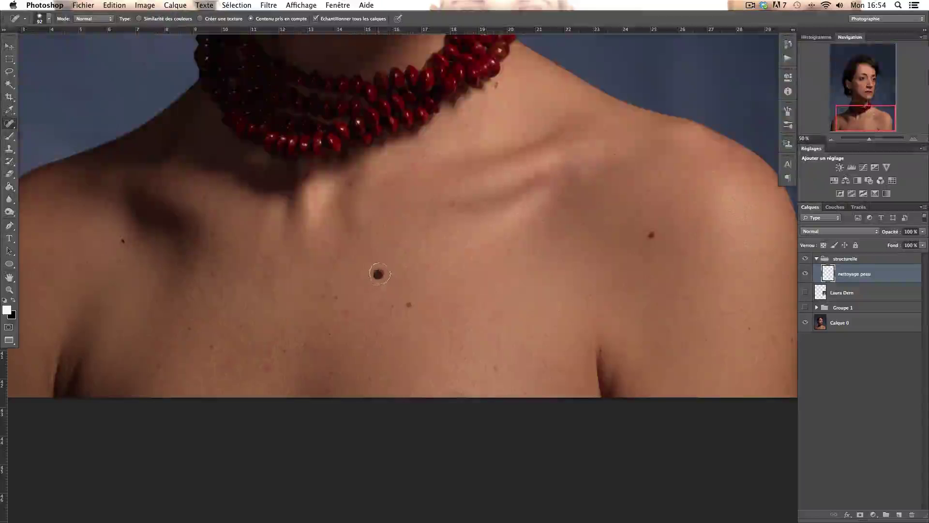
{"action": "left_click", "coordinate": [337, 295]}
Step: Heal the small red spots beside the central chest mole at 100 % magnification
{"action": "key", "text": "z"}
{"action": "left_click", "coordinate": [355, 310]}
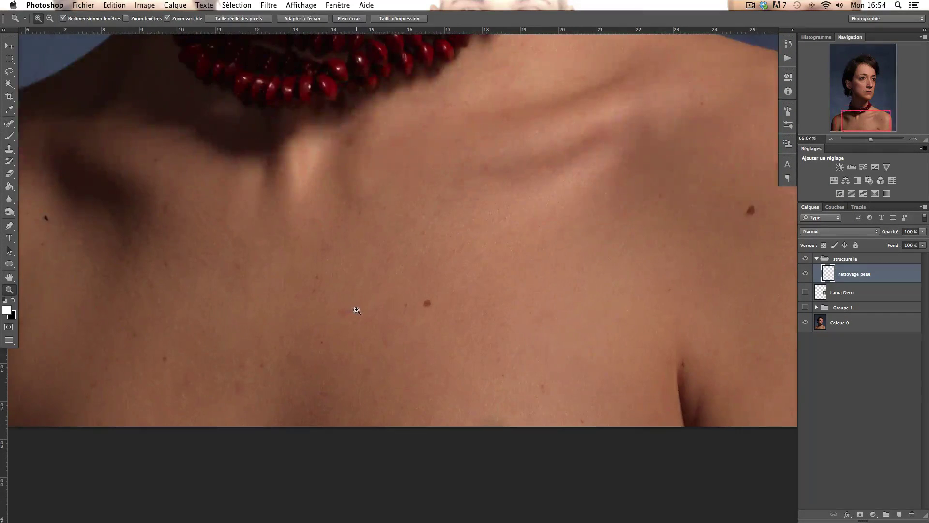
{"action": "left_click", "coordinate": [357, 311]}
{"action": "key", "text": "j"}
{"action": "left_click", "coordinate": [342, 315]}
{"action": "left_click", "coordinate": [296, 280]}
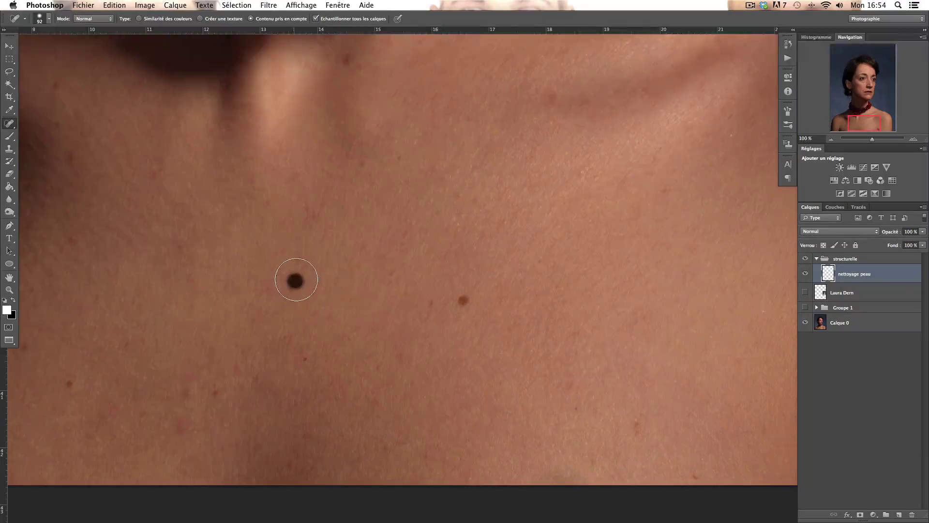
Step: Heal the blemishes just below the necklace and around the shadowed collarbone hollow
{"action": "scroll", "coordinate": [329, 295], "scroll_direction": "left", "scroll_amount": 3}
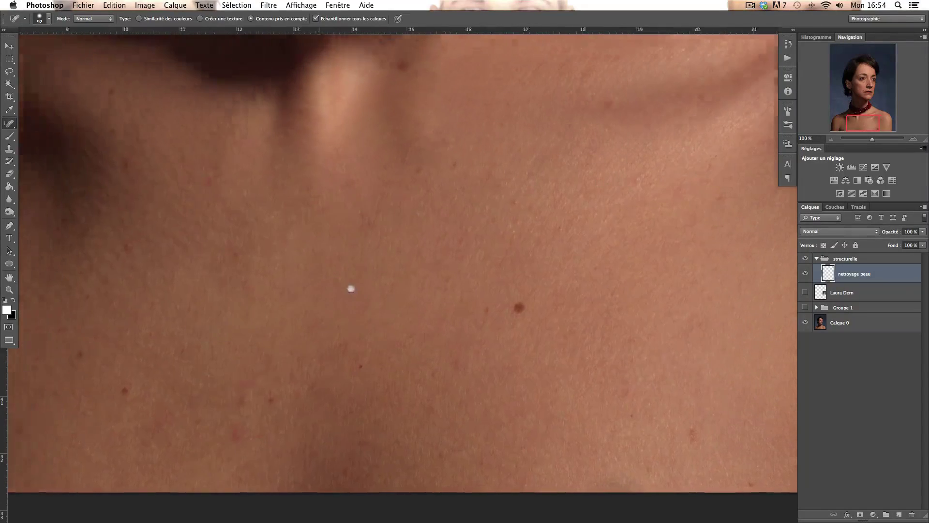
{"action": "scroll", "coordinate": [448, 172], "scroll_direction": "left", "scroll_amount": 3}
{"action": "left_click", "coordinate": [447, 178]}
{"action": "scroll", "coordinate": [449, 194], "scroll_direction": "up", "scroll_amount": 5}
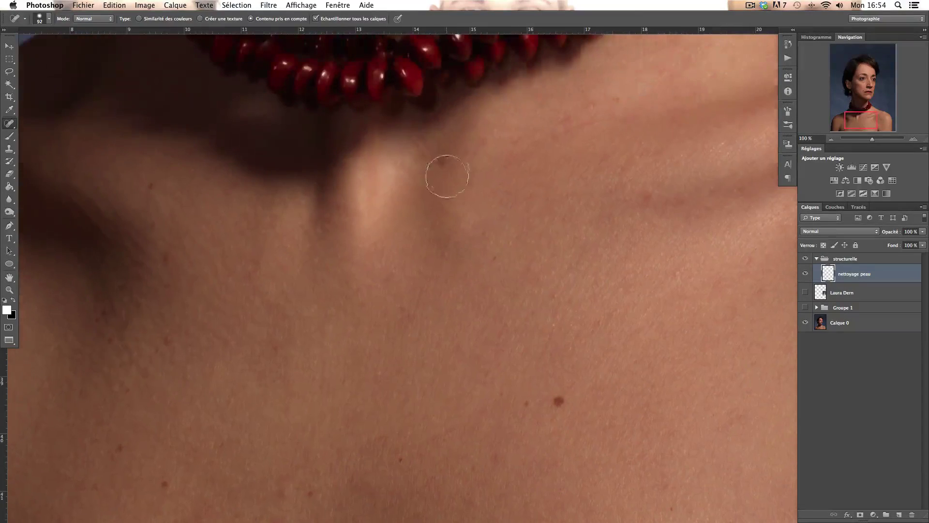
{"action": "left_click", "coordinate": [441, 164]}
{"action": "scroll", "coordinate": [299, 290], "scroll_direction": "left", "scroll_amount": 5}
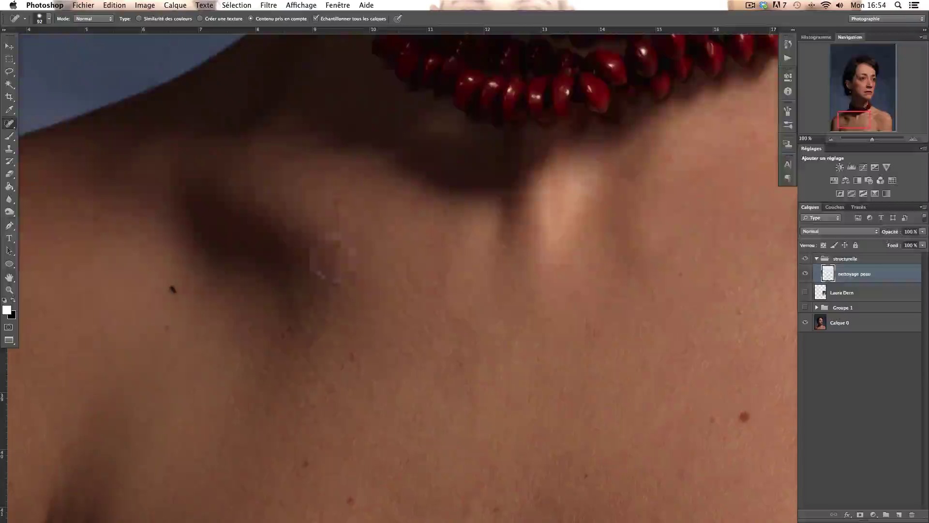
{"action": "left_click", "coordinate": [348, 273]}
{"action": "left_click", "coordinate": [337, 198]}
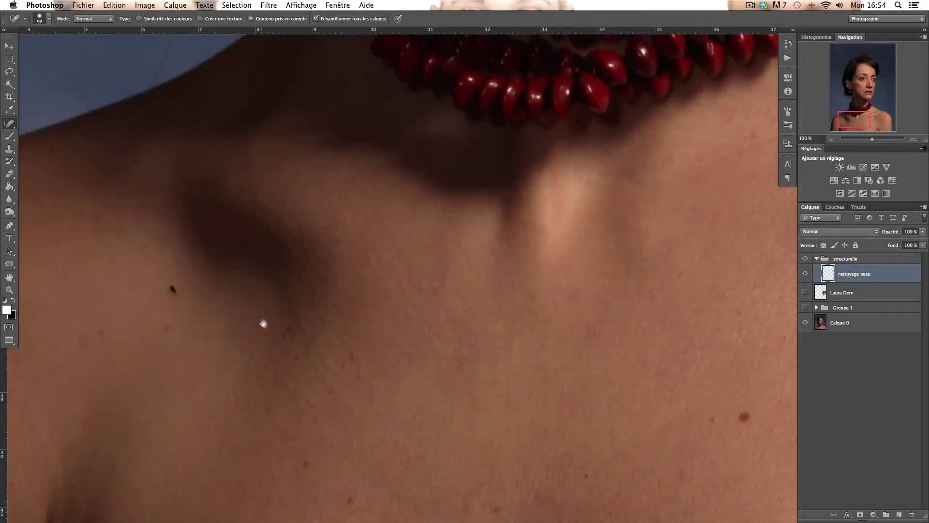
Step: Heal the scattered spots on the upper chest below and beside the collarbone shadow
{"action": "scroll", "coordinate": [263, 323], "scroll_direction": "left", "scroll_amount": 5}
{"action": "scroll", "coordinate": [338, 315], "scroll_direction": "down", "scroll_amount": 2}
{"action": "left_click", "coordinate": [409, 414]}
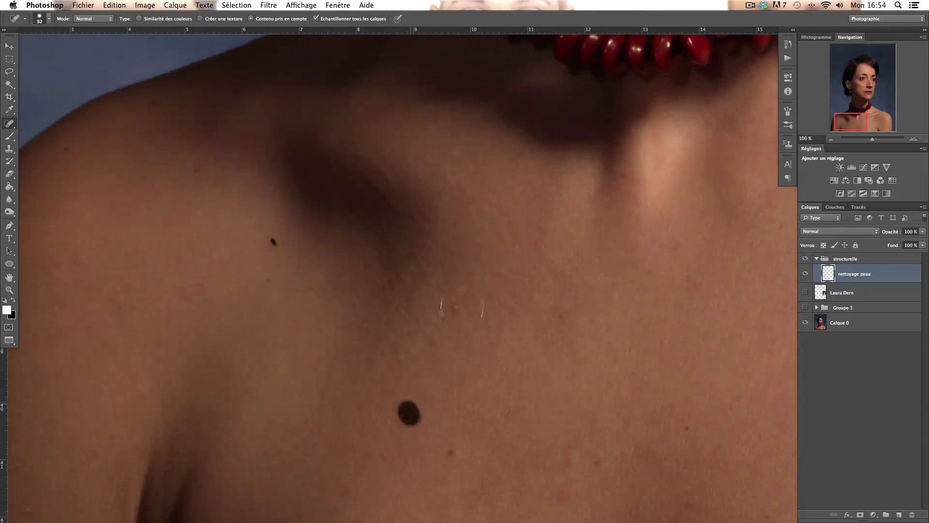
{"action": "left_click", "coordinate": [542, 238]}
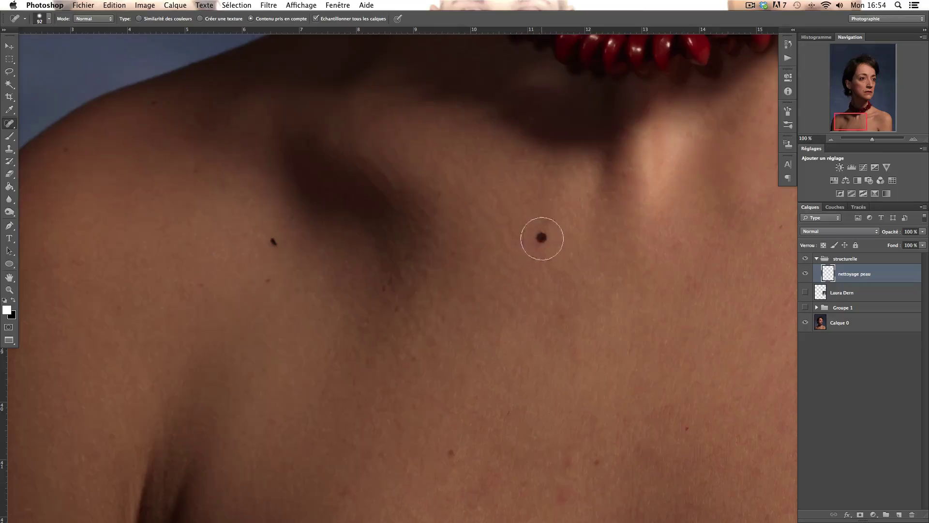
{"action": "scroll", "coordinate": [487, 319], "scroll_direction": "down", "scroll_amount": 2}
{"action": "scroll", "coordinate": [487, 319], "scroll_direction": "left", "scroll_amount": 1}
{"action": "left_click", "coordinate": [465, 417]}
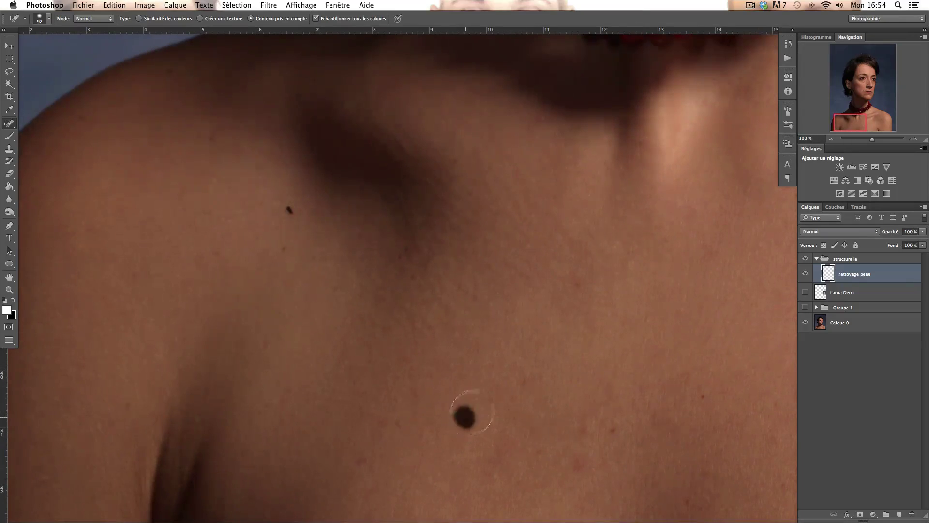
Step: Heal the small blemishes on the lower chest near the armpit and the image's lower edge
{"action": "scroll", "coordinate": [496, 307], "scroll_direction": "down", "scroll_amount": 3}
{"action": "scroll", "coordinate": [495, 307], "scroll_direction": "right", "scroll_amount": 1}
{"action": "left_click", "coordinate": [537, 351]}
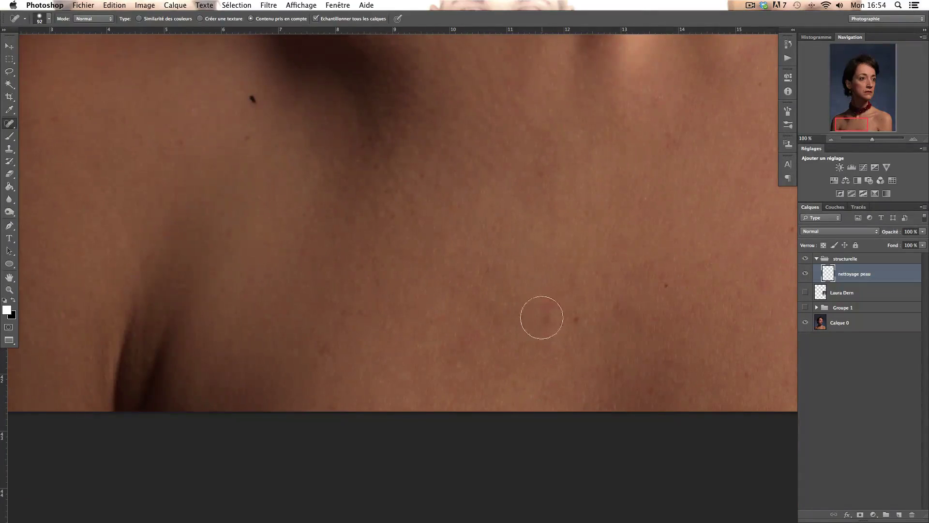
{"action": "left_click", "coordinate": [321, 346]}
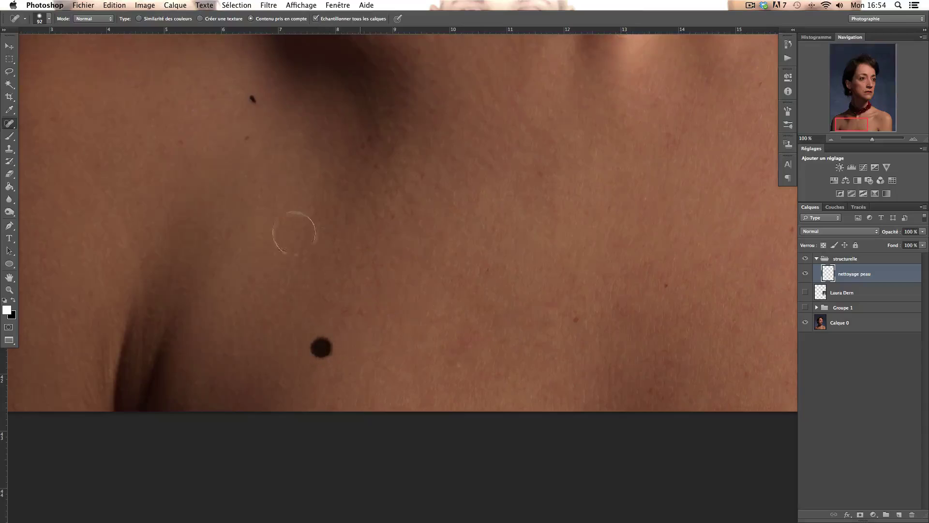
Step: Heal the two small spots on the shoulder skin just below the dark mole
{"action": "scroll", "coordinate": [320, 266], "scroll_direction": "up", "scroll_amount": 4}
{"action": "scroll", "coordinate": [319, 266], "scroll_direction": "left", "scroll_amount": 2}
{"action": "left_click", "coordinate": [300, 224]}
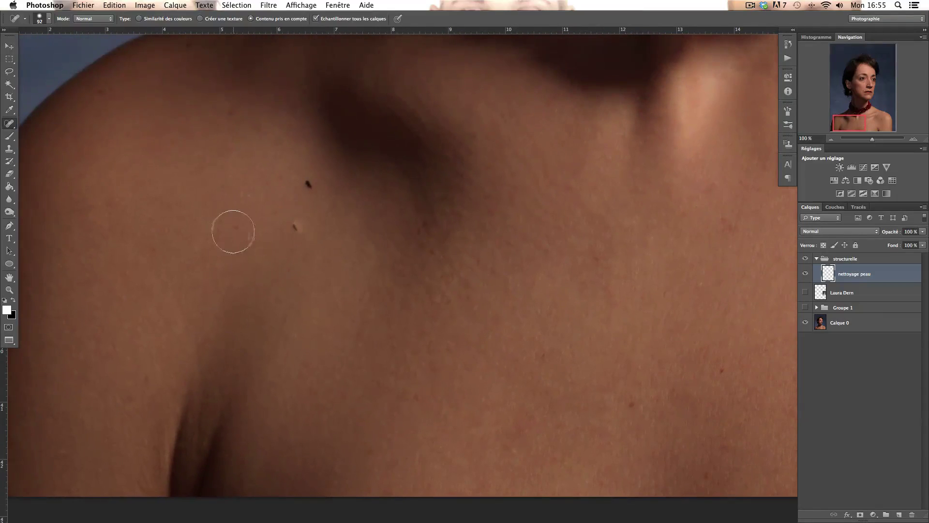
{"action": "left_click", "coordinate": [233, 227]}
Step: Try to heal the mark left beneath the dark shoulder mole again, and undo that correction
{"action": "scroll", "coordinate": [295, 249], "scroll_direction": "up", "scroll_amount": 3}
{"action": "scroll", "coordinate": [295, 249], "scroll_direction": "left", "scroll_amount": 2}
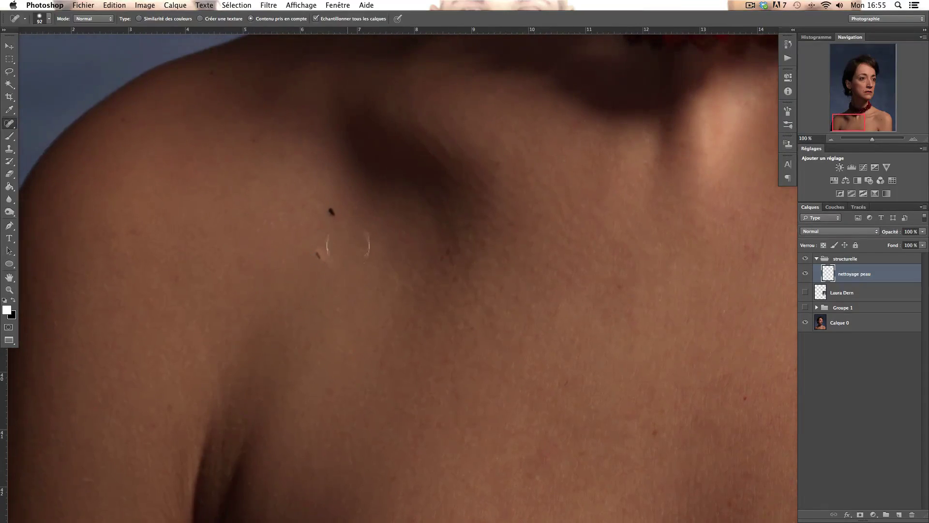
{"action": "left_click", "coordinate": [320, 254]}
{"action": "key", "text": "super+z"}
Step: Use the Healing Brush with clean skin sampled nearby to remove the mark and the dark mole near the shoulder
{"action": "left_click", "coordinate": [10, 123]}
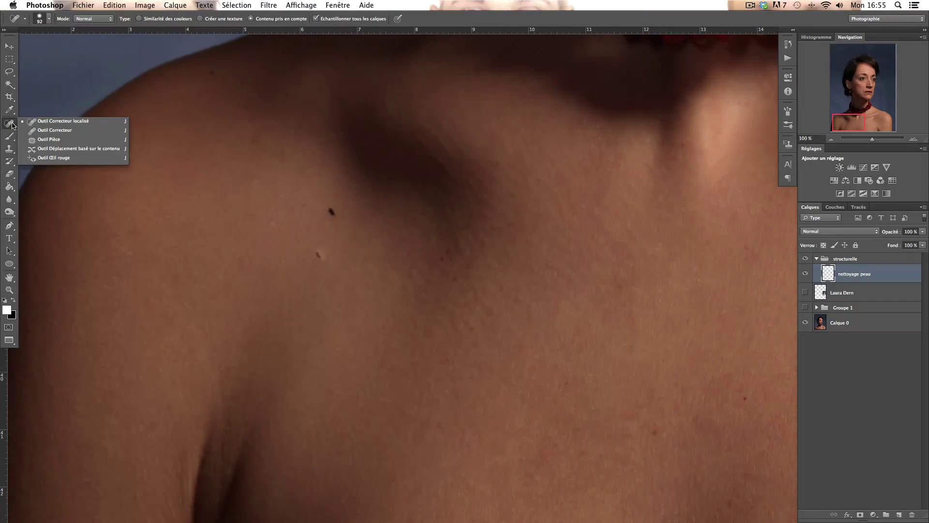
{"action": "left_click", "coordinate": [50, 130]}
{"action": "left_click", "coordinate": [290, 269], "text": "alt"}
{"action": "left_click_drag", "start_coordinate": [318, 255], "coordinate": [329, 257]}
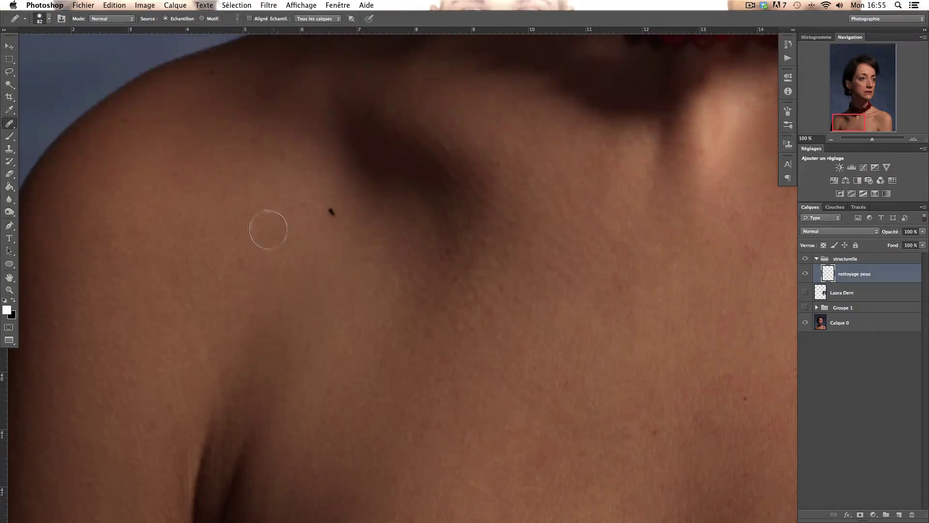
{"action": "left_click", "coordinate": [279, 236], "text": "alt"}
{"action": "left_click", "coordinate": [332, 212]}
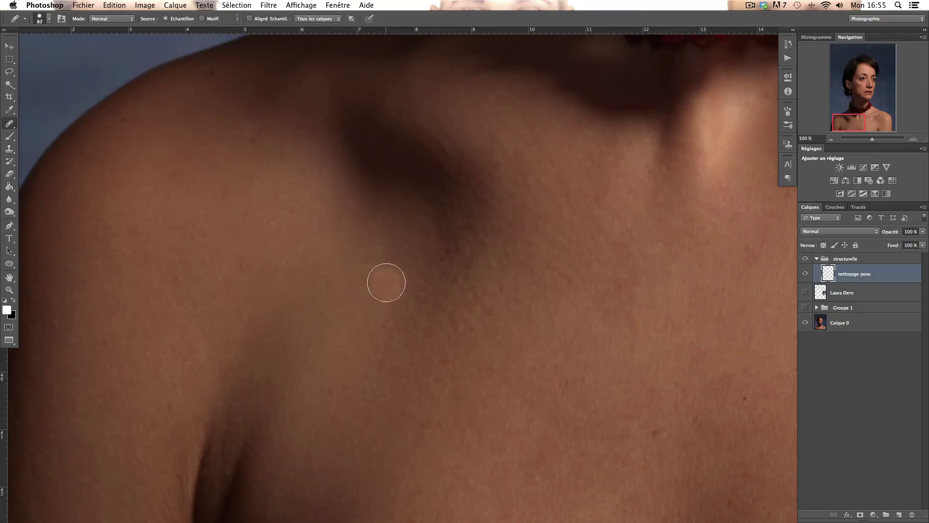
Step: Switch to the Spot Healing Brush and heal the small spots along the top of the shadowed shoulder
{"action": "right_click", "coordinate": [10, 125]}
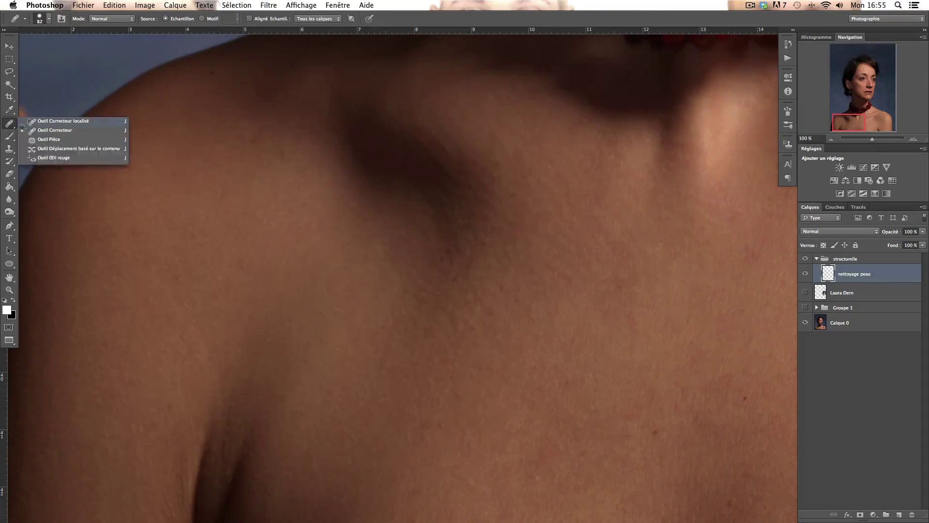
{"action": "left_click", "coordinate": [53, 121]}
{"action": "left_click", "coordinate": [251, 140]}
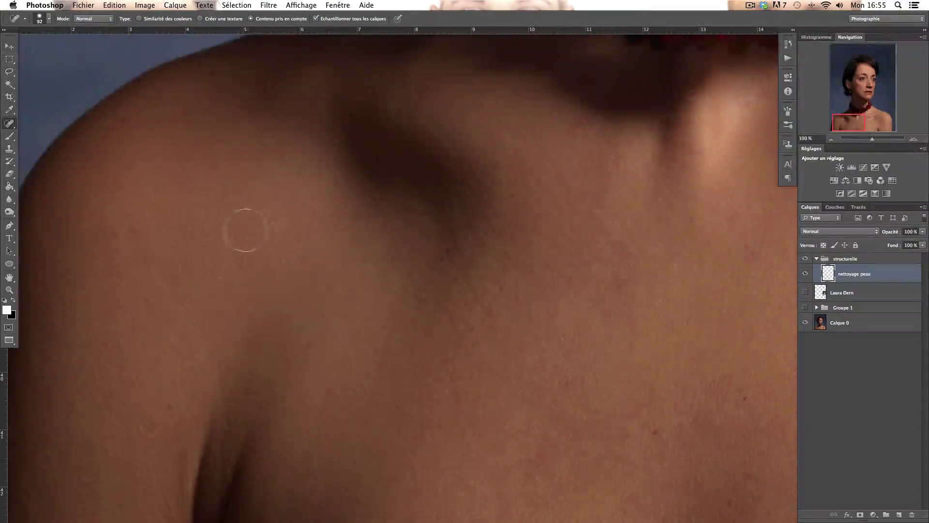
{"action": "left_click_drag", "start_coordinate": [242, 236], "coordinate": [281, 275]}
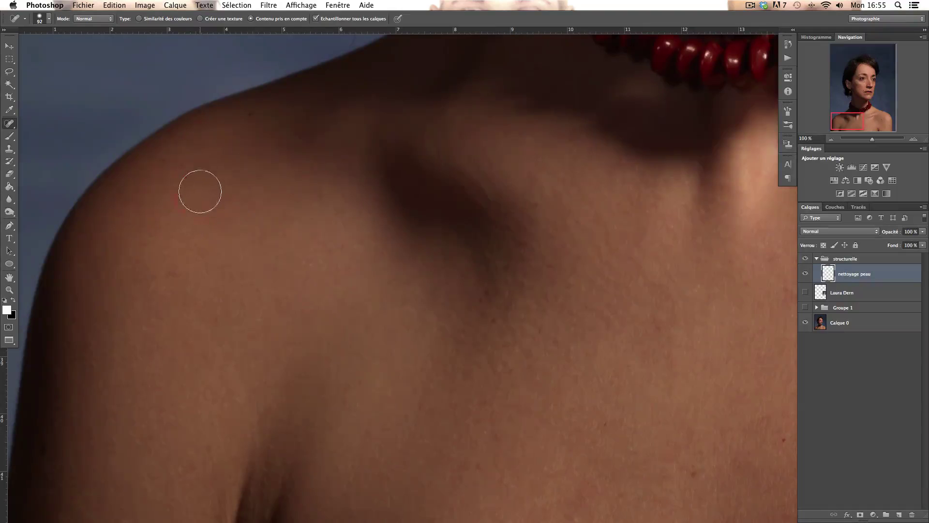
{"action": "left_click_drag", "start_coordinate": [199, 192], "coordinate": [190, 196]}
{"action": "left_click", "coordinate": [162, 161]}
{"action": "left_click", "coordinate": [252, 114]}
Step: Heal the small blemish on the lower chest just above the image's lower edge with the Spot Healing Brush
{"action": "scroll", "coordinate": [342, 250], "scroll_direction": "down", "scroll_amount": 10}
{"action": "scroll", "coordinate": [342, 250], "scroll_direction": "right", "scroll_amount": 10}
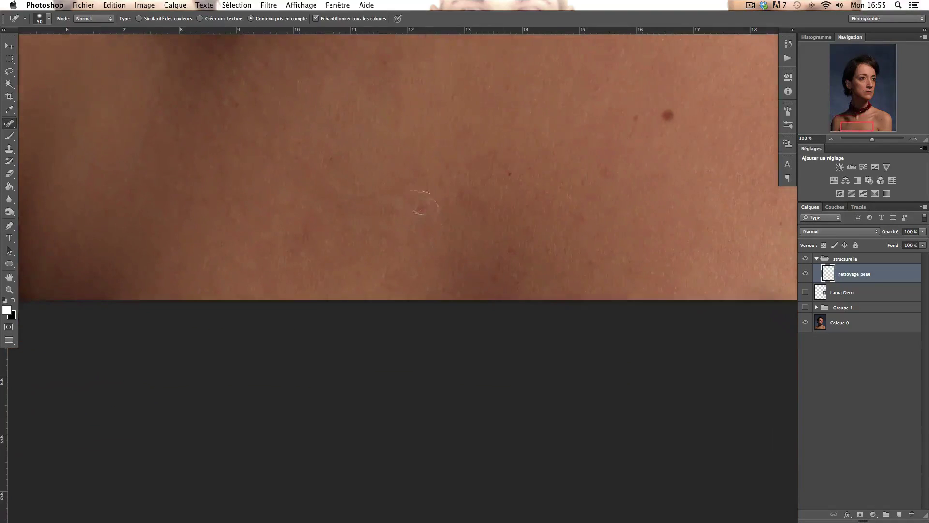
{"action": "left_click", "coordinate": [300, 256]}
{"action": "left_click_drag", "start_coordinate": [369, 186], "coordinate": [325, 254]}
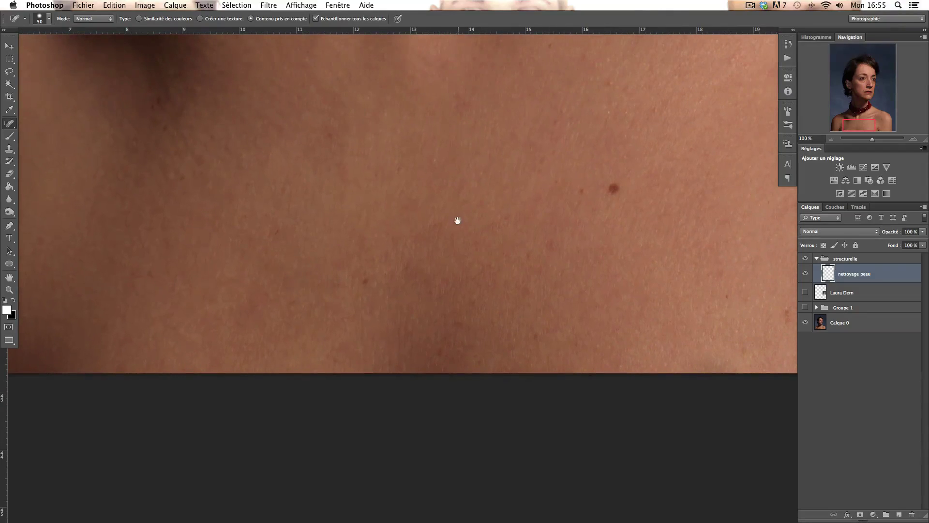
Step: Set the Spot Healing Brush mode to Luminosité and heal the spots in the middle of the chest below the throat
{"action": "scroll", "coordinate": [458, 220], "scroll_direction": "up", "scroll_amount": 5}
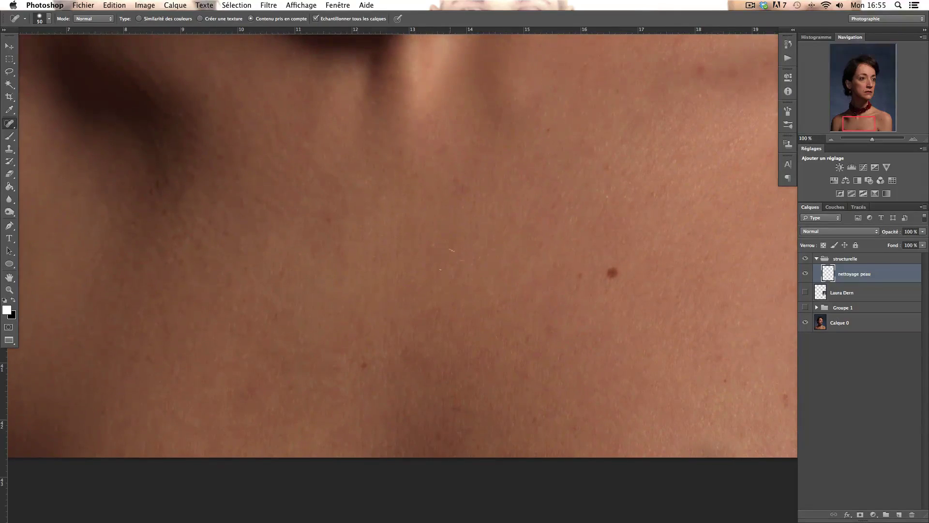
{"action": "left_click", "coordinate": [93, 18]}
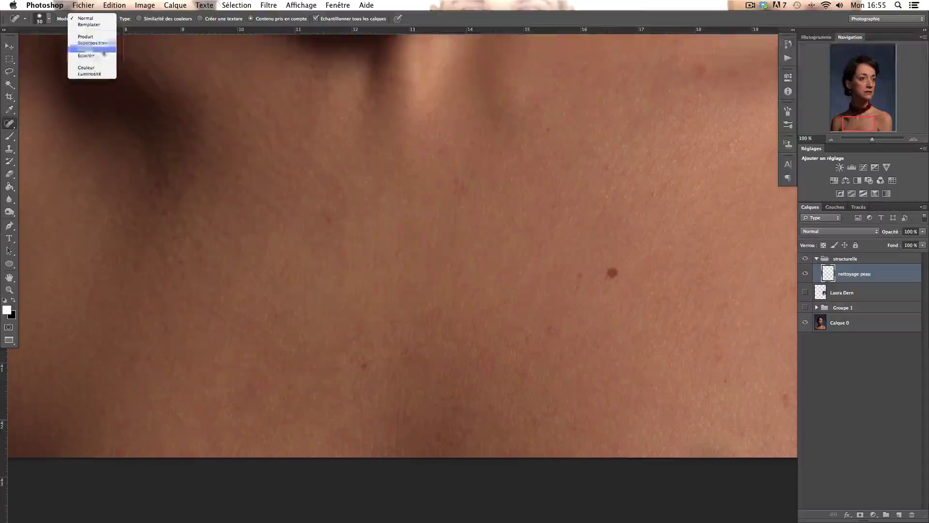
{"action": "left_click", "coordinate": [89, 74]}
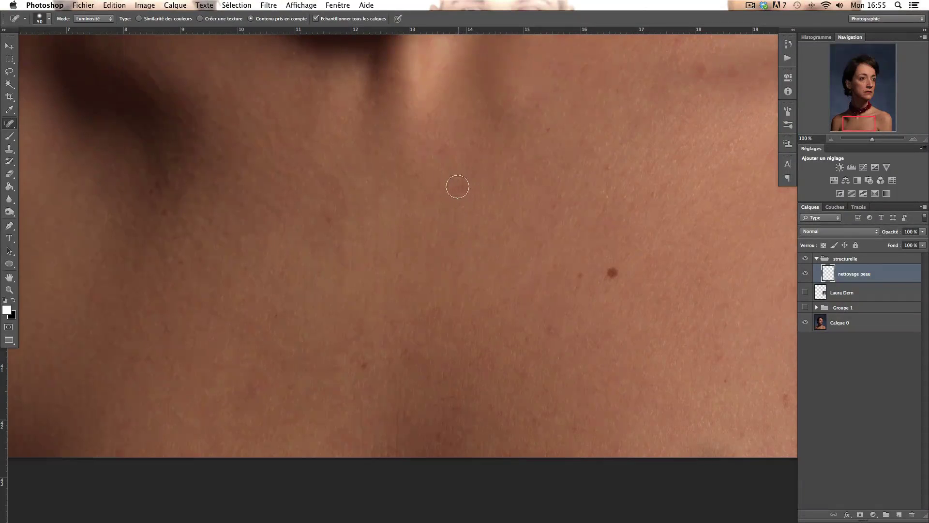
{"action": "left_click", "coordinate": [458, 189]}
{"action": "left_click", "coordinate": [445, 144]}
{"action": "left_click", "coordinate": [401, 151]}
Step: Heal the remaining reddish spots on the chest between the shadowed collarbone hollow and the image's lower edge
{"action": "left_click", "coordinate": [327, 215]}
{"action": "left_click", "coordinate": [343, 262]}
{"action": "left_click", "coordinate": [363, 364]}
{"action": "left_click_drag", "start_coordinate": [255, 396], "coordinate": [250, 388]}
{"action": "left_click", "coordinate": [270, 315]}
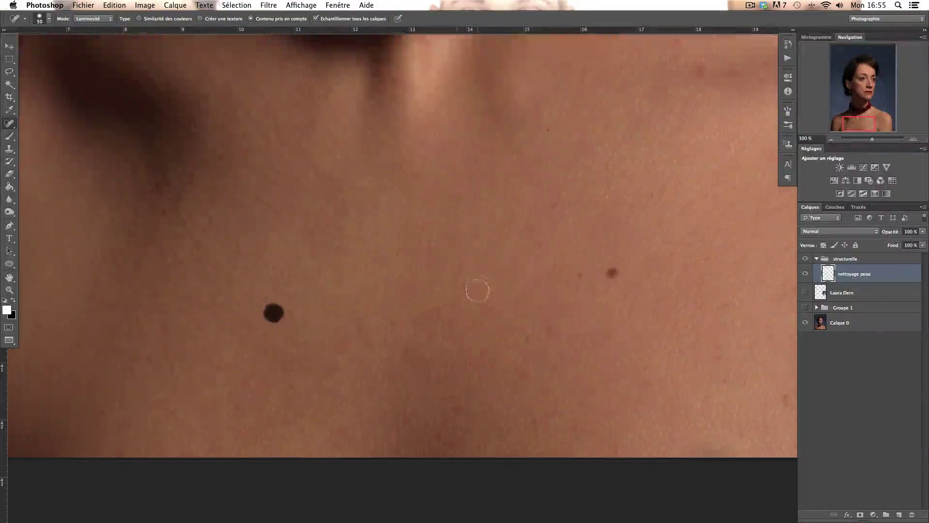
Step: Heal the reddish spot in the shadowed crease under the collarbone on the lit side of the chest
{"action": "left_click_drag", "start_coordinate": [474, 288], "coordinate": [448, 277]}
{"action": "scroll", "coordinate": [436, 281], "scroll_direction": "right", "scroll_amount": 3}
{"action": "scroll", "coordinate": [532, 225], "scroll_direction": "up", "scroll_amount": 4}
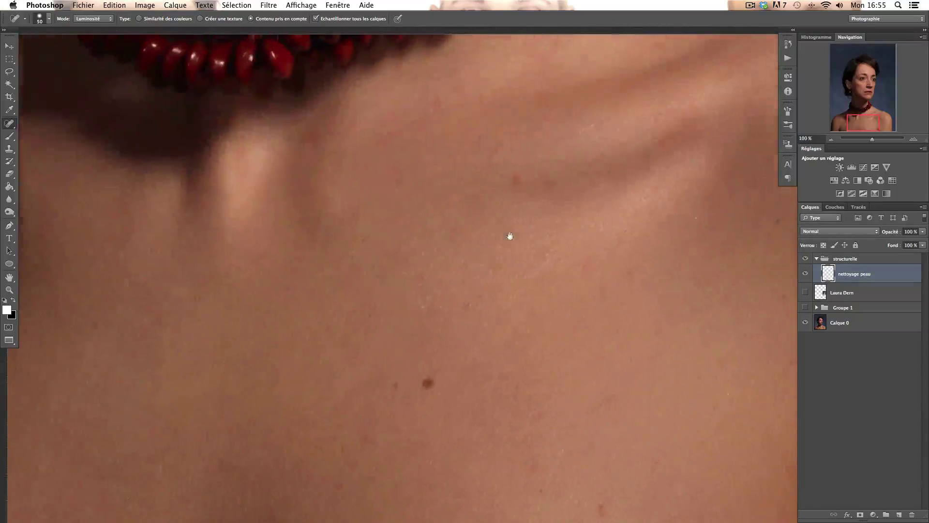
{"action": "left_click", "coordinate": [515, 179]}
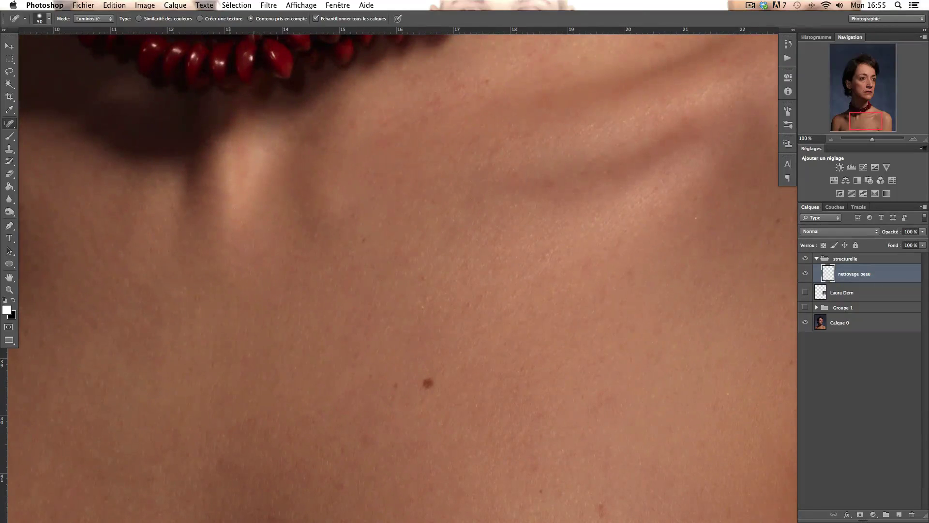
Step: Set the brush mode back to Normal and heal the small spot beside the mole in the middle of the chest
{"action": "left_click", "coordinate": [93, 18]}
{"action": "left_click", "coordinate": [87, 24]}
{"action": "scroll", "coordinate": [407, 288], "scroll_direction": "down", "scroll_amount": 2}
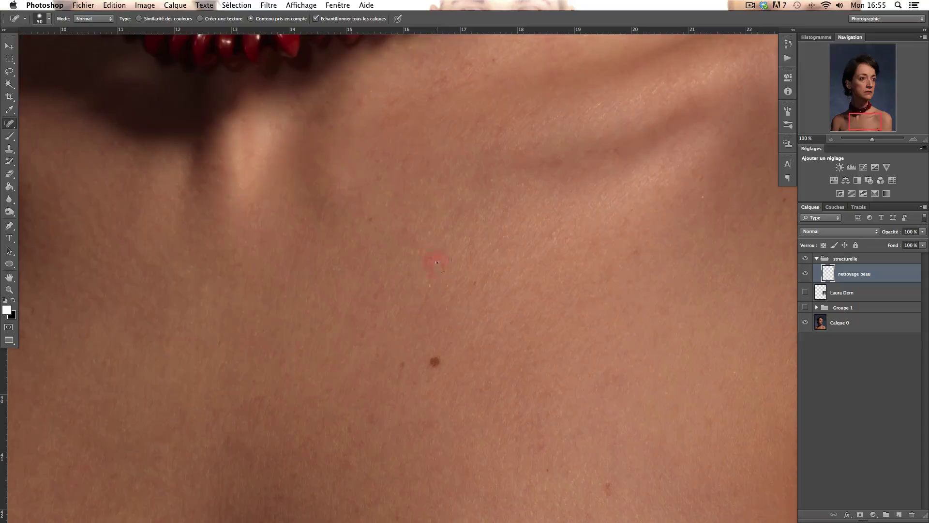
{"action": "left_click_drag", "start_coordinate": [437, 262], "coordinate": [430, 257]}
{"action": "left_click", "coordinate": [400, 363]}
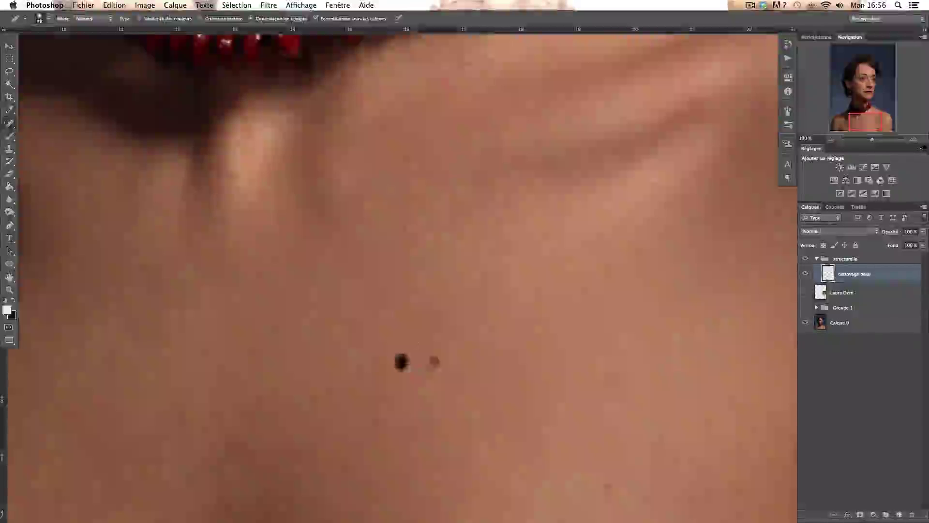
Step: Enlarge the brush to 58 px and heal the blemish on the lower chest between the central mole and the armpit crease
{"action": "scroll", "coordinate": [401, 363], "scroll_direction": "down", "scroll_amount": 5}
{"action": "scroll", "coordinate": [401, 363], "scroll_direction": "right", "scroll_amount": 3}
{"action": "key", "text": "bracketright"}
{"action": "key", "text": "bracketright"}
{"action": "key", "text": "bracketright"}
{"action": "left_click", "coordinate": [458, 310]}
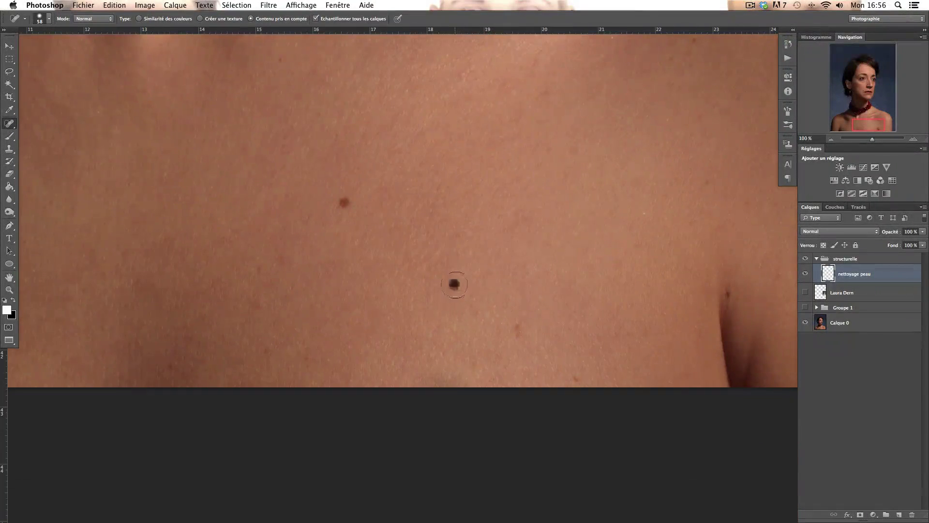
Step: Heal the two small spots below the collarbone, between the necklace and the mole on the lit shoulder
{"action": "scroll", "coordinate": [557, 288], "scroll_direction": "right", "scroll_amount": 4}
{"action": "scroll", "coordinate": [556, 288], "scroll_direction": "up", "scroll_amount": 2}
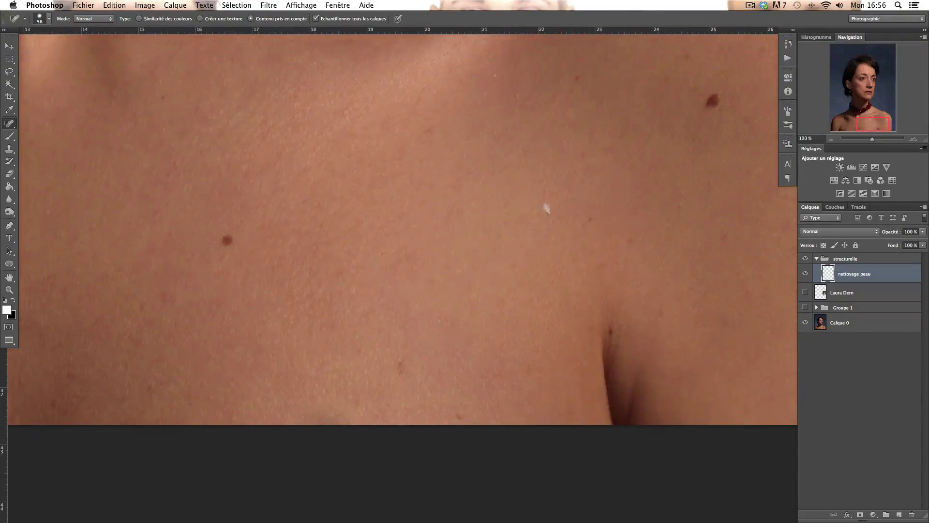
{"action": "scroll", "coordinate": [545, 208], "scroll_direction": "right", "scroll_amount": 3}
{"action": "scroll", "coordinate": [545, 207], "scroll_direction": "up", "scroll_amount": 4}
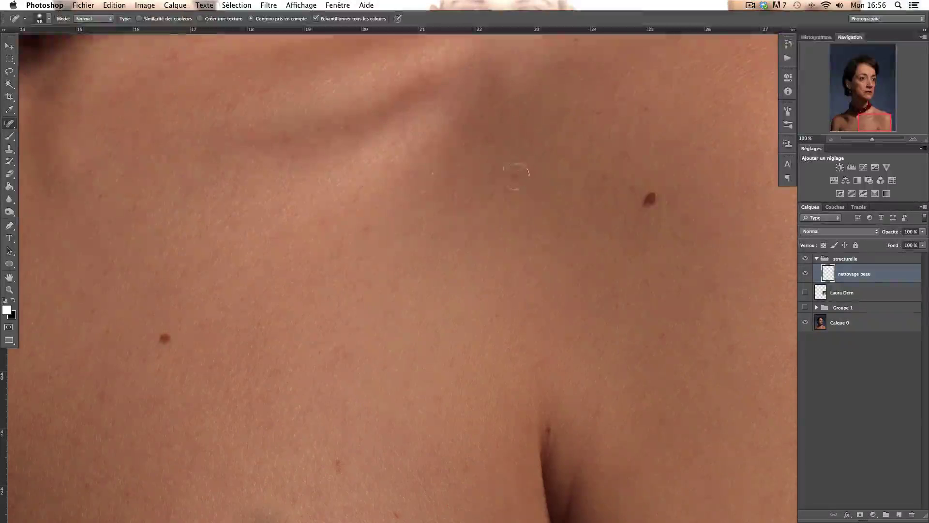
{"action": "left_click", "coordinate": [513, 173]}
{"action": "left_click", "coordinate": [433, 171]}
Step: Remove the large dark mole on the lit shoulder and heal the small spots above it
{"action": "left_click_drag", "start_coordinate": [522, 200], "coordinate": [475, 239]}
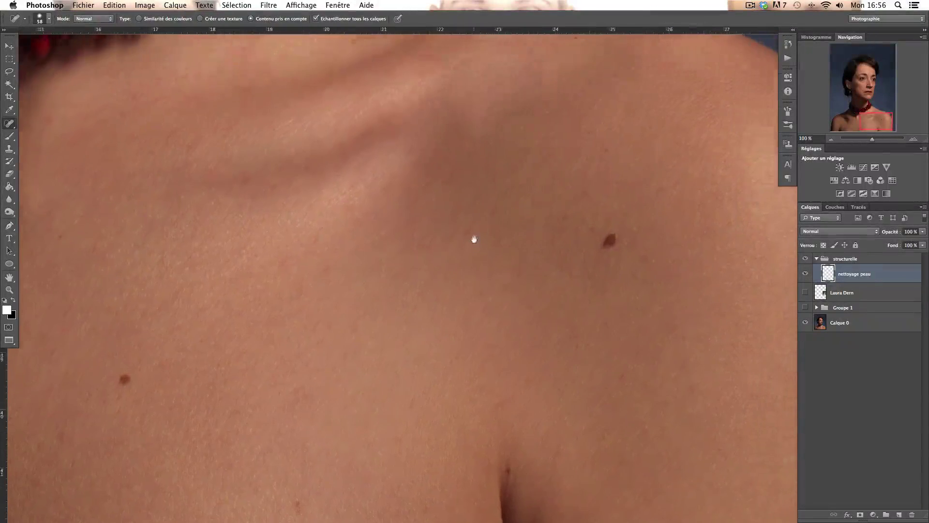
{"action": "left_click", "coordinate": [549, 300]}
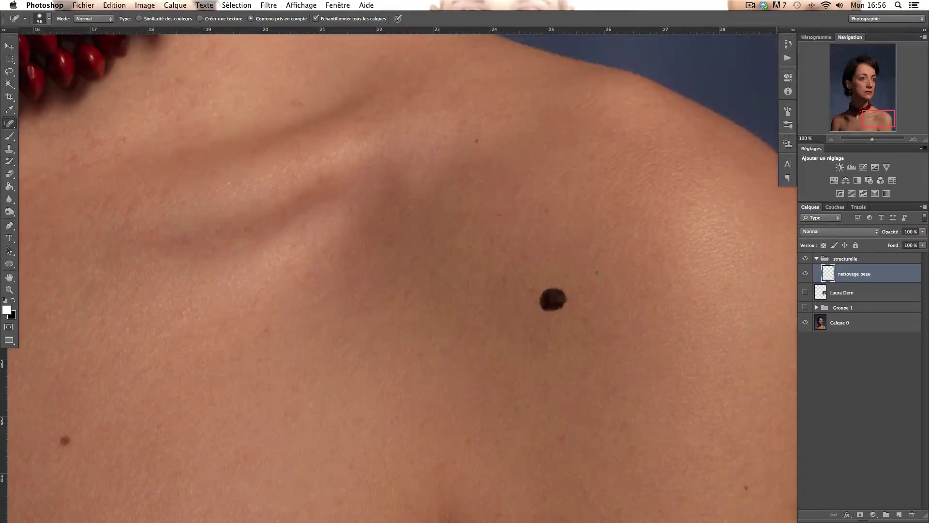
{"action": "left_click", "coordinate": [547, 215]}
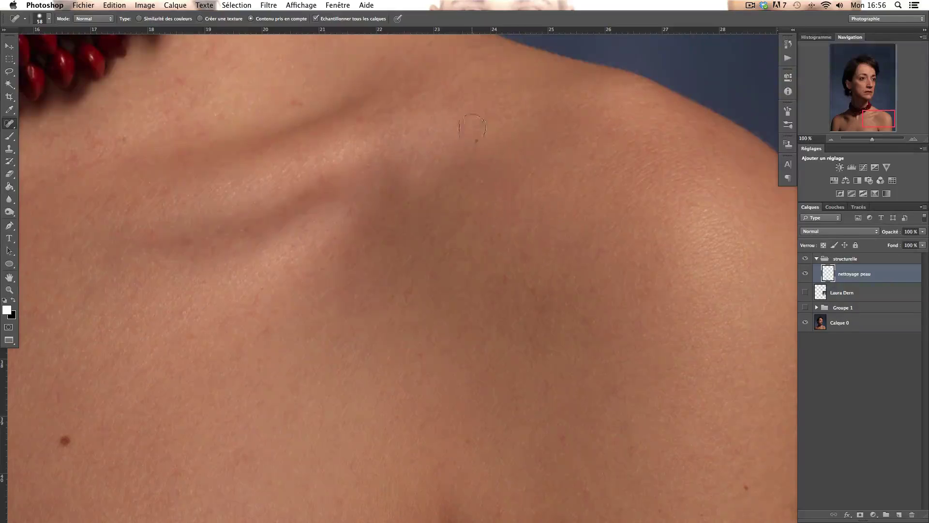
{"action": "left_click", "coordinate": [477, 141]}
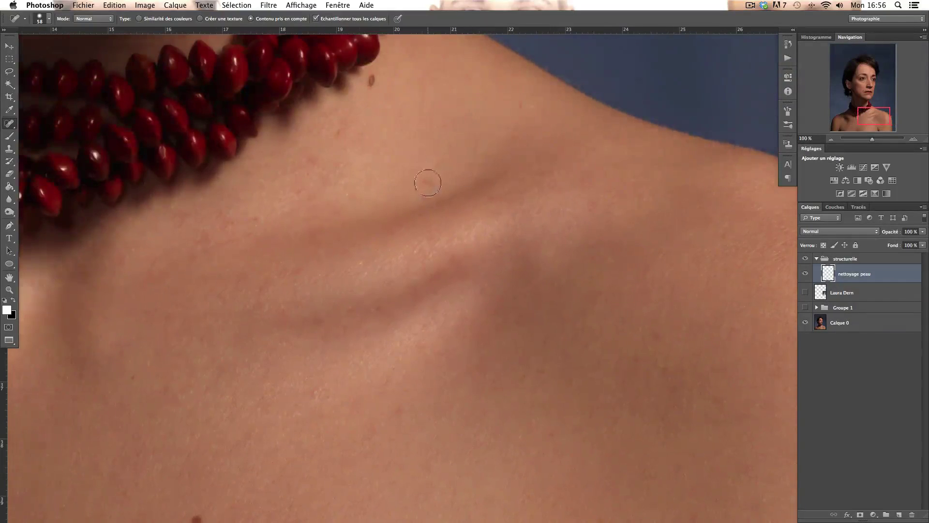
Step: Reduce the brush to 36 px and remove the mole at the base of the neck beside the red necklace
{"action": "scroll", "coordinate": [412, 170], "scroll_direction": "up", "scroll_amount": 3}
{"action": "scroll", "coordinate": [412, 169], "scroll_direction": "left", "scroll_amount": 1}
{"action": "key", "text": "bracketleft"}
{"action": "key", "text": "bracketleft"}
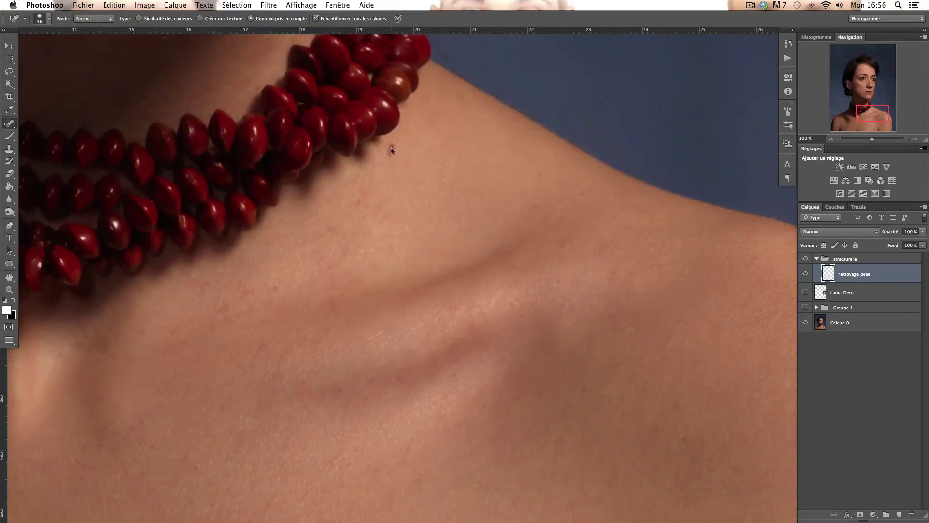
{"action": "left_click", "coordinate": [391, 149]}
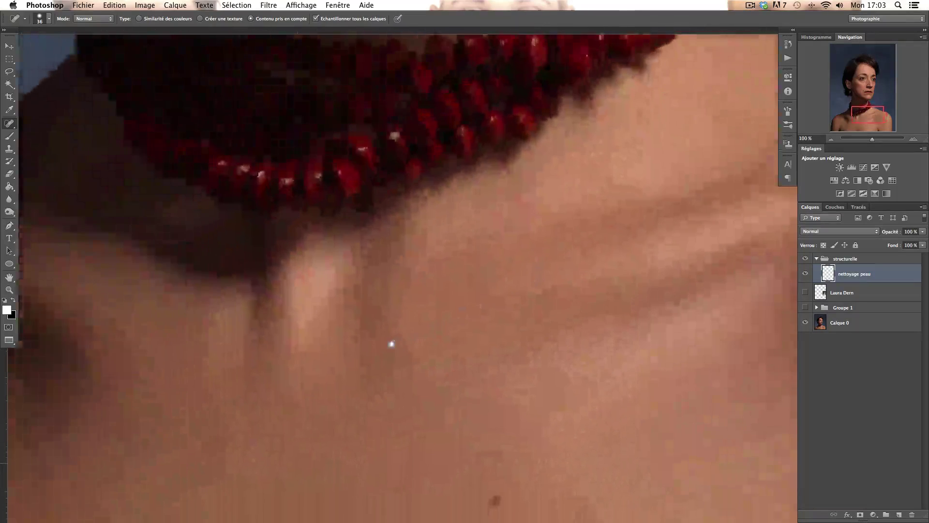
Step: Heal the dark spots on the shadowed neck between the jaw and the red necklace
{"action": "left_click_drag", "start_coordinate": [391, 344], "coordinate": [516, 268]}
{"action": "scroll", "coordinate": [401, 308], "scroll_direction": "left", "scroll_amount": 10}
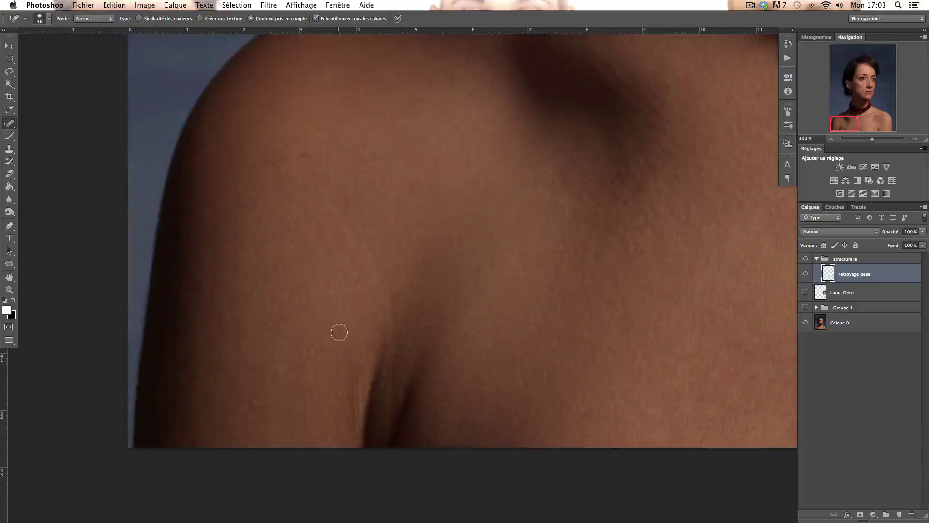
{"action": "left_click_drag", "start_coordinate": [549, 234], "coordinate": [467, 297]}
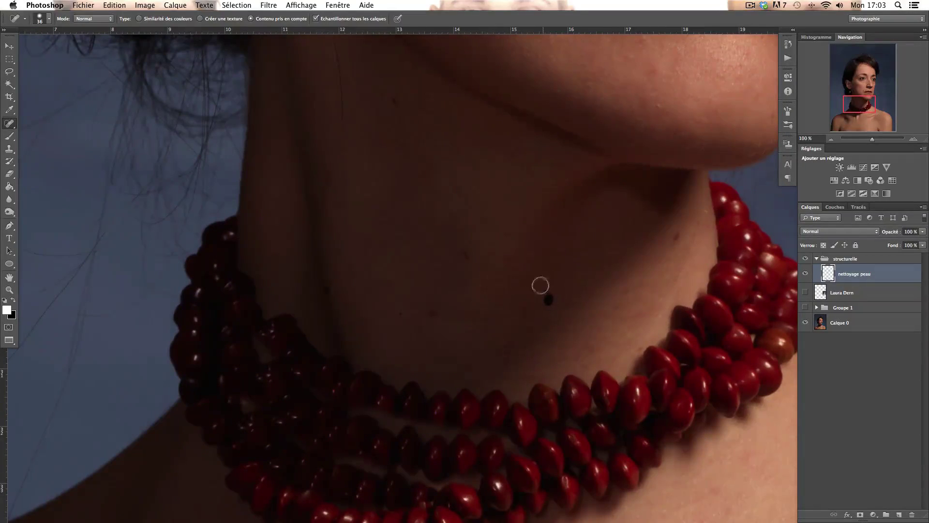
{"action": "left_click", "coordinate": [548, 299]}
{"action": "left_click", "coordinate": [465, 255]}
{"action": "left_click", "coordinate": [431, 313]}
{"action": "scroll", "coordinate": [484, 256], "scroll_direction": "up", "scroll_amount": 2}
{"action": "scroll", "coordinate": [484, 256], "scroll_direction": "right", "scroll_amount": 2}
{"action": "left_click", "coordinate": [644, 268]}
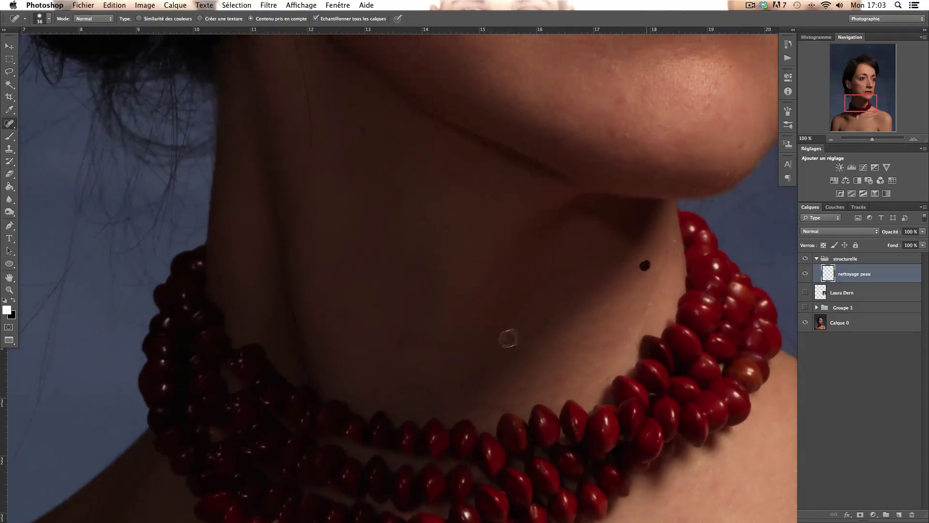
Step: Heal the small spots on the shaded side of the chin below the corner of the mouth
{"action": "scroll", "coordinate": [545, 243], "scroll_direction": "up", "scroll_amount": 10}
{"action": "scroll", "coordinate": [545, 243], "scroll_direction": "right", "scroll_amount": 6}
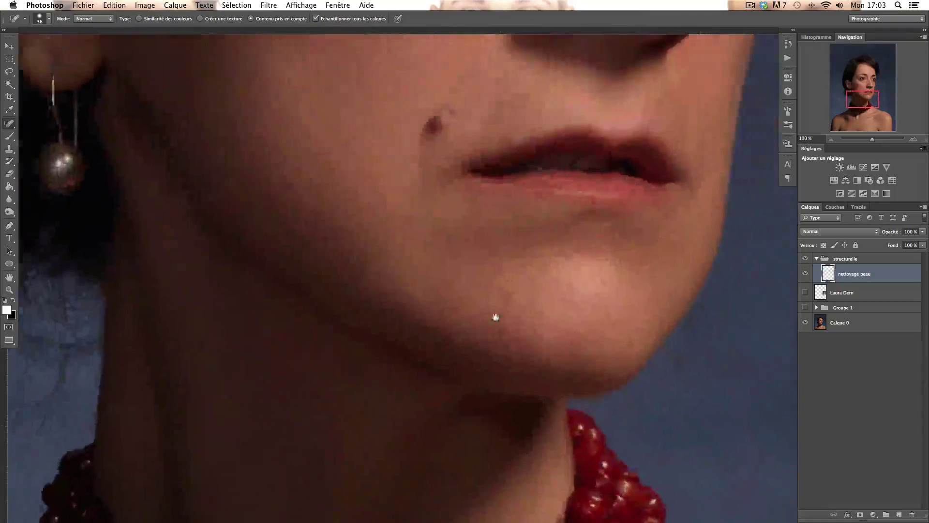
{"action": "left_click_drag", "start_coordinate": [458, 345], "coordinate": [431, 319]}
{"action": "left_click", "coordinate": [407, 301]}
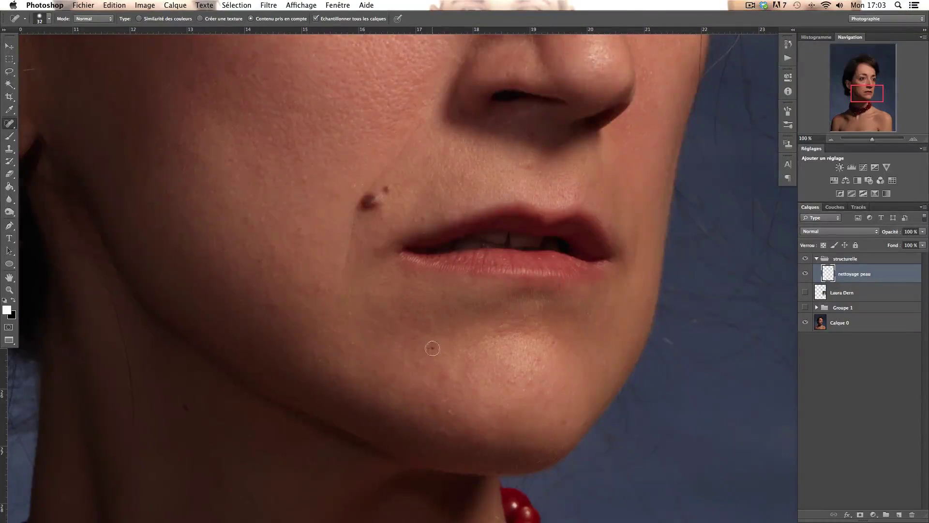
{"action": "left_click", "coordinate": [432, 348]}
{"action": "left_click", "coordinate": [443, 374]}
{"action": "left_click", "coordinate": [449, 411]}
{"action": "left_click", "coordinate": [435, 409]}
Step: Heal the small blemishes and bright specks on the front of the chin and in its highlight
{"action": "left_click", "coordinate": [562, 421]}
{"action": "left_click", "coordinate": [554, 341]}
{"action": "left_click", "coordinate": [537, 361]}
{"action": "left_click", "coordinate": [511, 394]}
{"action": "left_click", "coordinate": [516, 384]}
{"action": "left_click", "coordinate": [533, 370]}
{"action": "left_click", "coordinate": [510, 381]}
{"action": "left_click", "coordinate": [512, 365]}
{"action": "left_click", "coordinate": [510, 352]}
Step: Heal the small mole next to the larger one near the mouth corner and the dark spots beneath the eye
{"action": "mouse_move", "coordinate": [419, 322]}
{"action": "left_mouse_down"}
{"action": "mouse_move", "coordinate": [436, 336]}
{"action": "mouse_move", "coordinate": [450, 311]}
{"action": "left_mouse_up"}
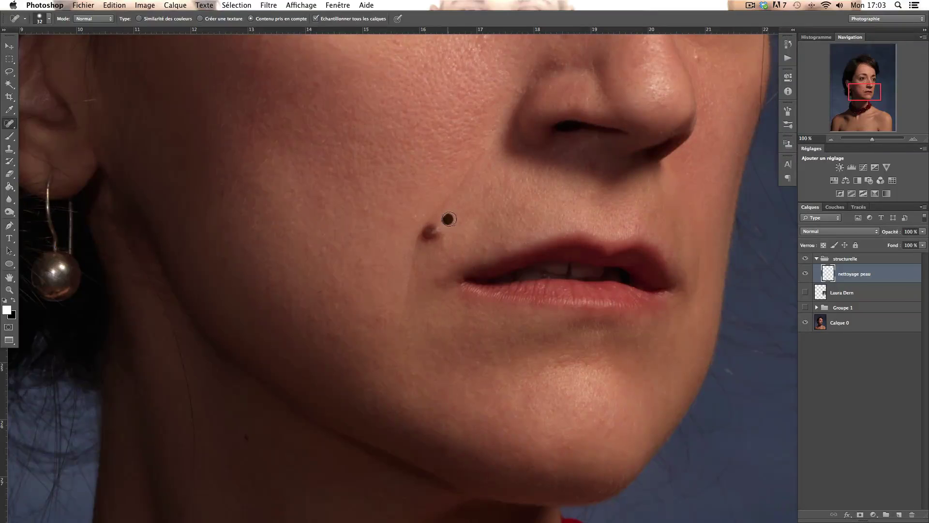
{"action": "left_click", "coordinate": [428, 233]}
{"action": "scroll", "coordinate": [434, 319], "scroll_direction": "up", "scroll_amount": 10}
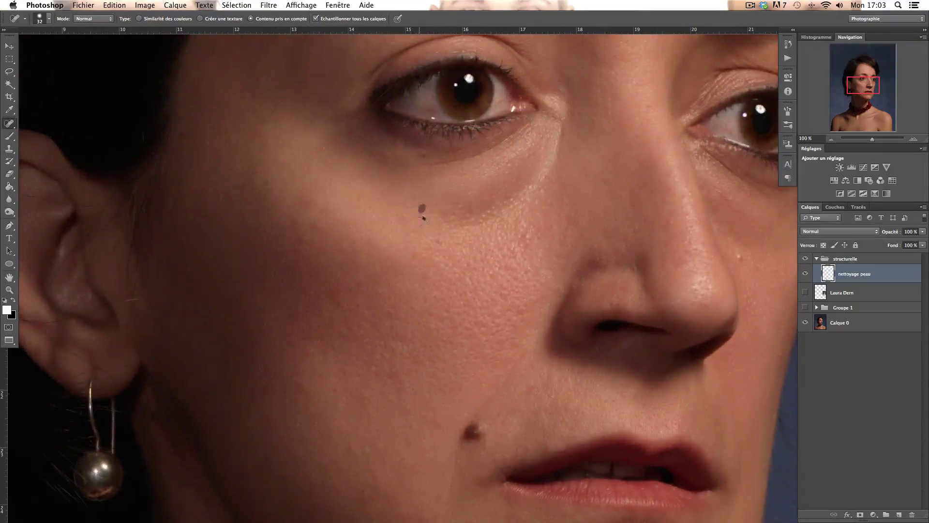
{"action": "scroll", "coordinate": [423, 218], "scroll_direction": "up", "scroll_amount": 3}
{"action": "scroll", "coordinate": [422, 218], "scroll_direction": "left", "scroll_amount": 3}
{"action": "left_click", "coordinate": [397, 249]}
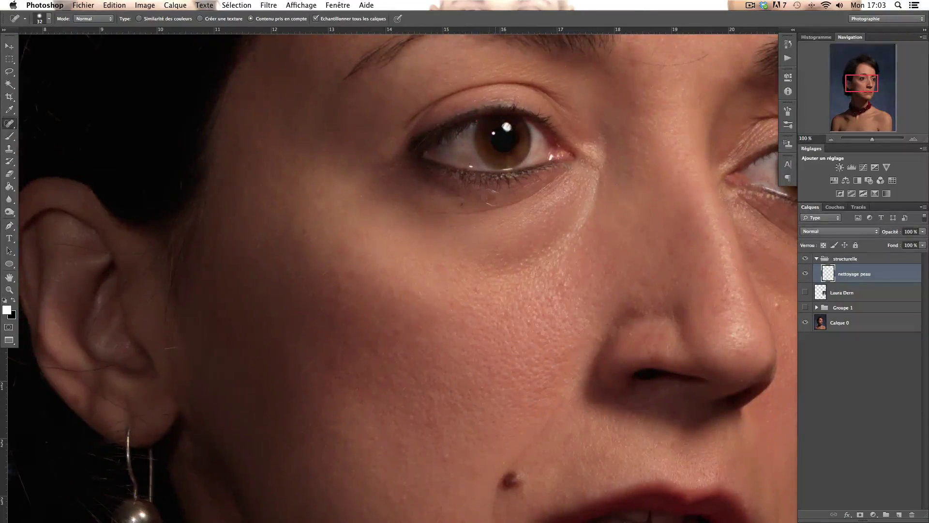
{"action": "left_click", "coordinate": [460, 201]}
Step: Heal the small spots on the temple side of the forehead, just above the eyebrow's outer end
{"action": "scroll", "coordinate": [460, 202], "scroll_direction": "up", "scroll_amount": 4}
{"action": "scroll", "coordinate": [460, 201], "scroll_direction": "left", "scroll_amount": 4}
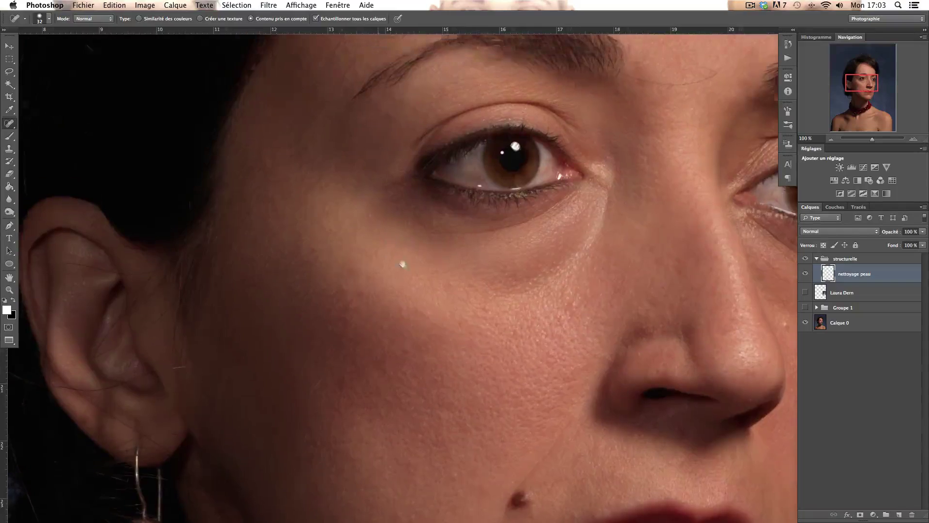
{"action": "scroll", "coordinate": [402, 265], "scroll_direction": "up", "scroll_amount": 11}
{"action": "scroll", "coordinate": [402, 264], "scroll_direction": "left", "scroll_amount": 3}
{"action": "scroll", "coordinate": [383, 296], "scroll_direction": "right", "scroll_amount": 5}
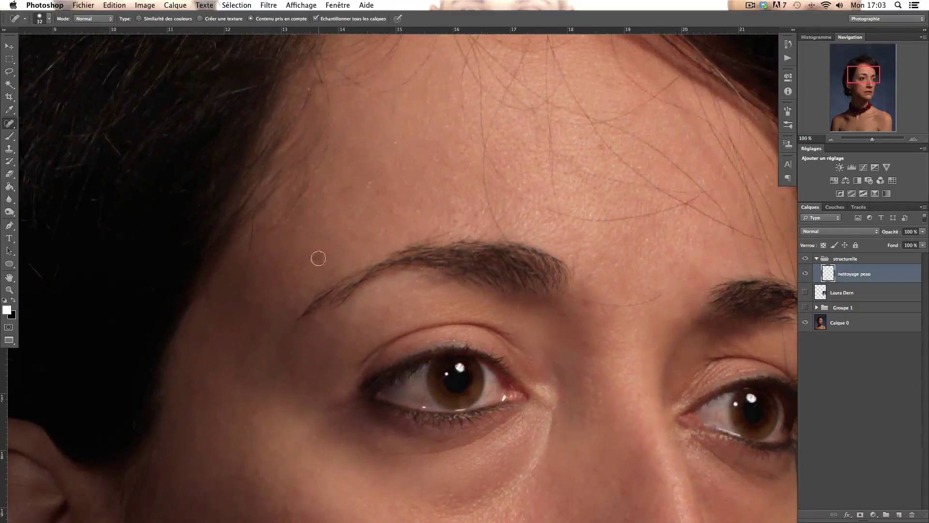
{"action": "left_click", "coordinate": [318, 258]}
{"action": "scroll", "coordinate": [385, 254], "scroll_direction": "up", "scroll_amount": 4}
{"action": "left_click", "coordinate": [366, 236]}
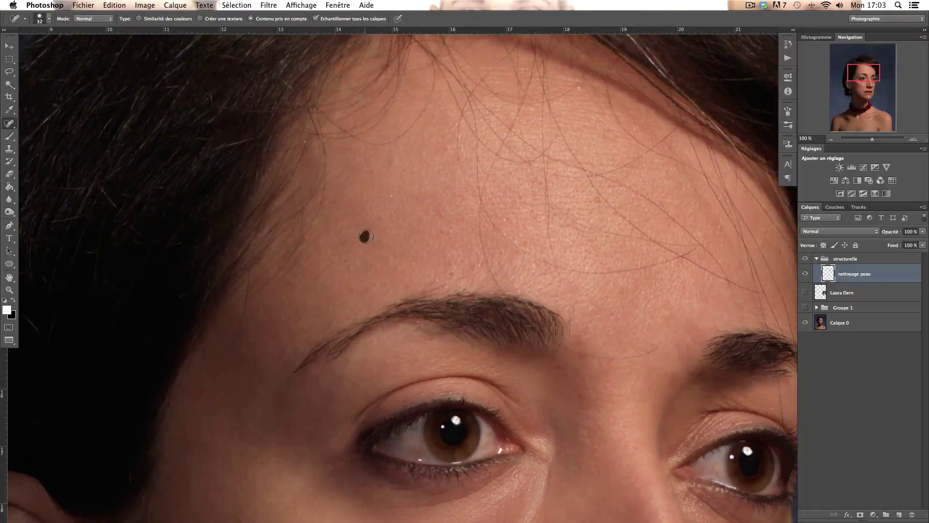
Step: Heal the small spots on the forehead above the arch of the nearer eyebrow
{"action": "scroll", "coordinate": [401, 222], "scroll_direction": "up", "scroll_amount": 2}
{"action": "scroll", "coordinate": [400, 222], "scroll_direction": "right", "scroll_amount": 1}
{"action": "left_click", "coordinate": [388, 223]}
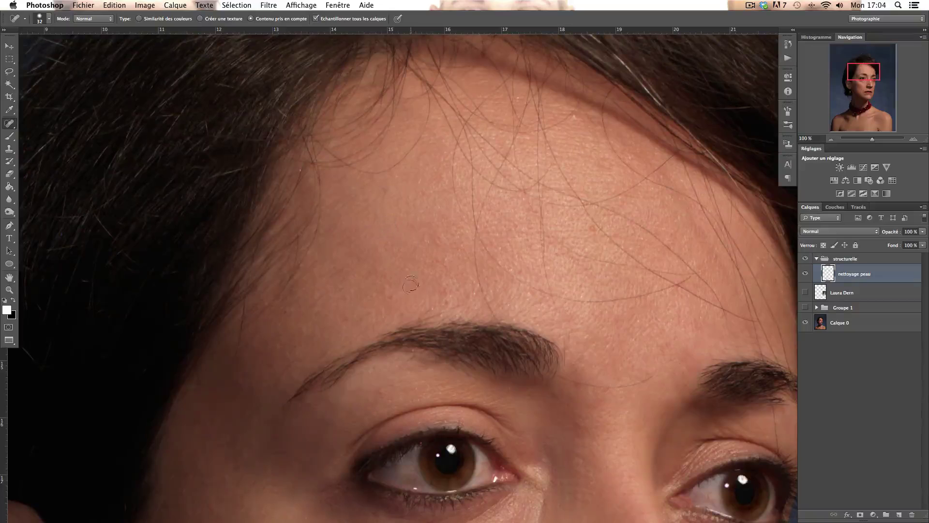
{"action": "left_click", "coordinate": [408, 292]}
{"action": "left_click", "coordinate": [425, 241]}
Step: Heal the small spot in the middle of the forehead, above the gap between the eyebrows
{"action": "scroll", "coordinate": [468, 298], "scroll_direction": "down", "scroll_amount": 8}
{"action": "scroll", "coordinate": [469, 299], "scroll_direction": "right", "scroll_amount": 6}
{"action": "scroll", "coordinate": [481, 261], "scroll_direction": "up", "scroll_amount": 5}
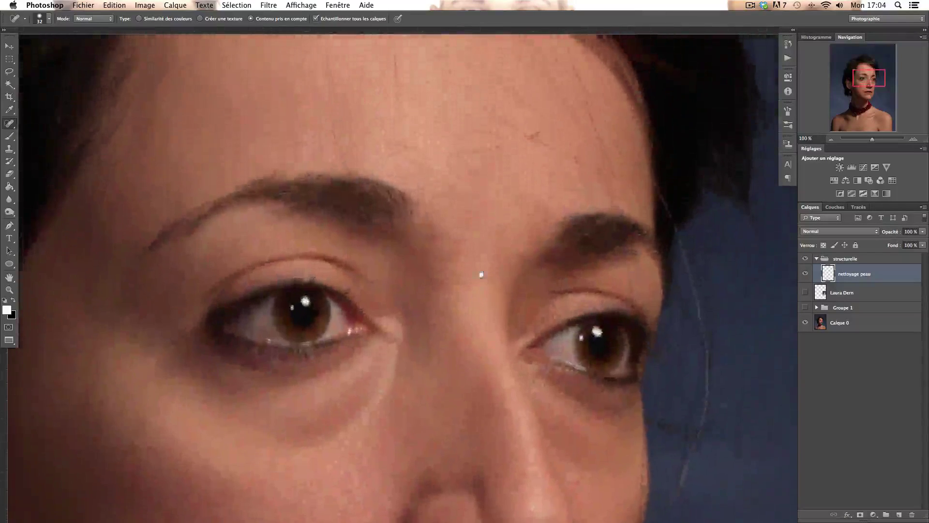
{"action": "scroll", "coordinate": [487, 279], "scroll_direction": "up", "scroll_amount": 2}
{"action": "left_click", "coordinate": [427, 190]}
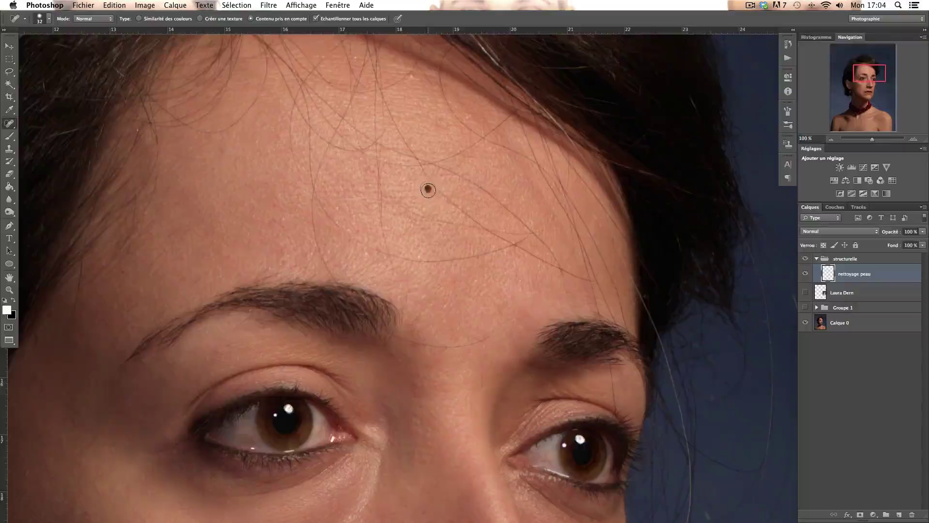
Step: Heal the spot on the cheek beneath the far eye and the small blemishes along the side of the nose
{"action": "scroll", "coordinate": [475, 344], "scroll_direction": "down", "scroll_amount": 5}
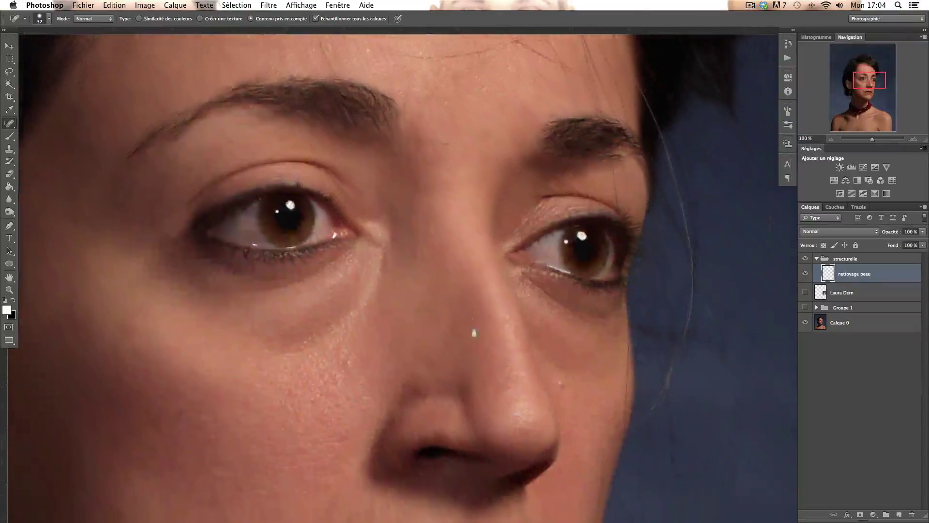
{"action": "left_click", "coordinate": [563, 382]}
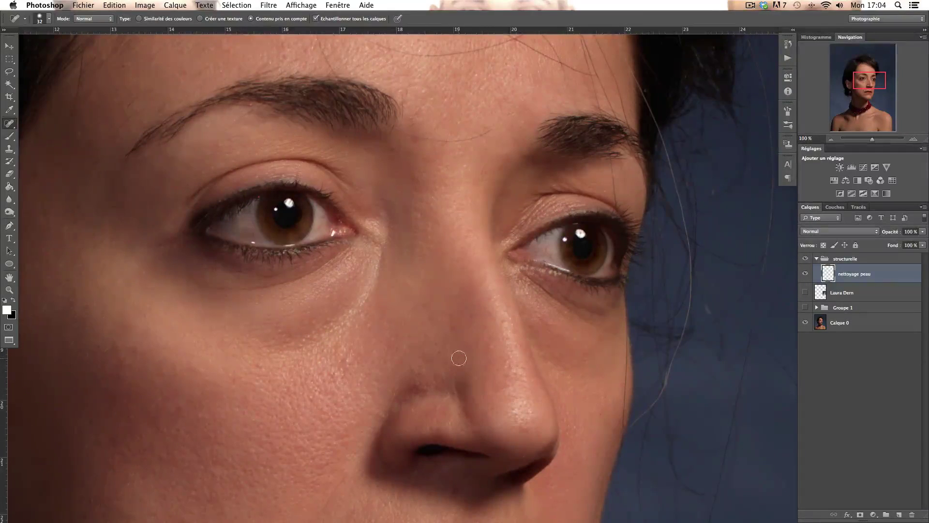
{"action": "left_click", "coordinate": [457, 354]}
{"action": "left_click", "coordinate": [453, 328]}
{"action": "left_click", "coordinate": [470, 319]}
{"action": "left_click", "coordinate": [489, 347]}
Step: Heal the small blemish between the nostril and the mole above the mouth corner
{"action": "scroll", "coordinate": [488, 374], "scroll_direction": "down", "scroll_amount": 3}
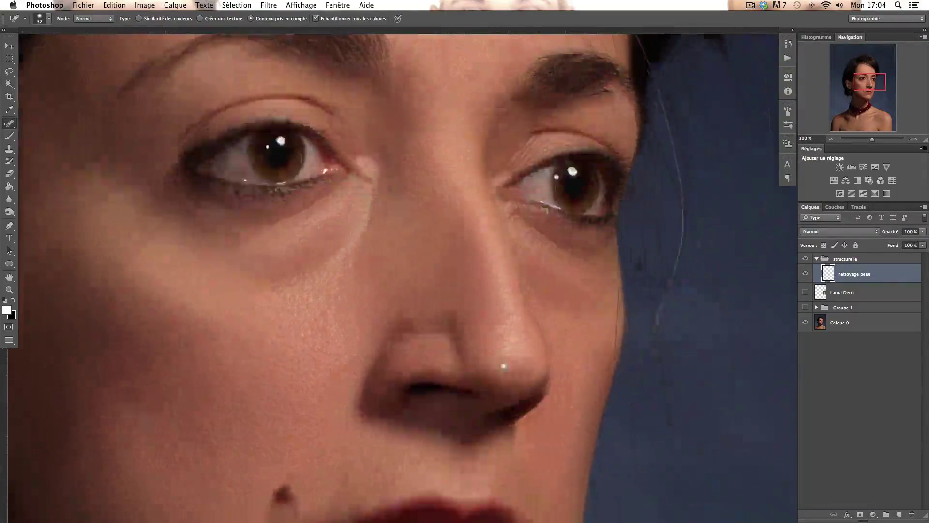
{"action": "scroll", "coordinate": [444, 340], "scroll_direction": "down", "scroll_amount": 2}
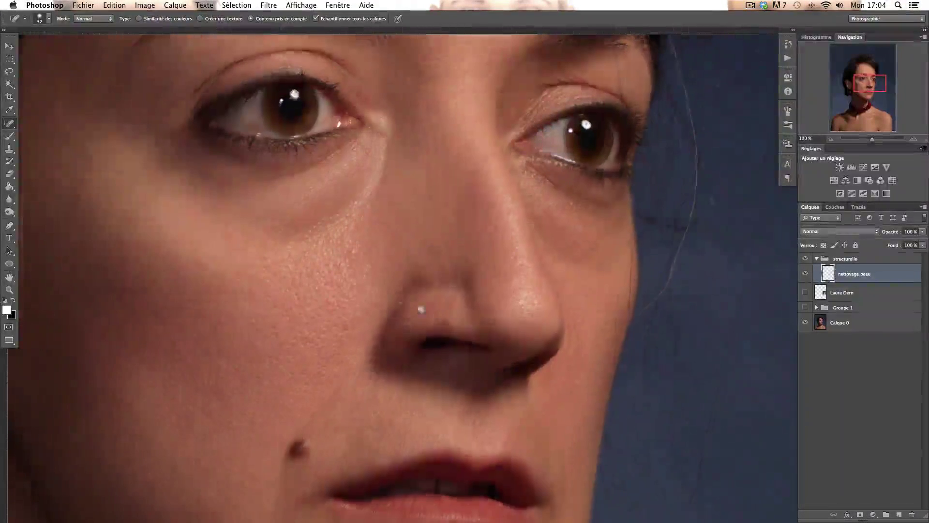
{"action": "scroll", "coordinate": [480, 382], "scroll_direction": "down", "scroll_amount": 3}
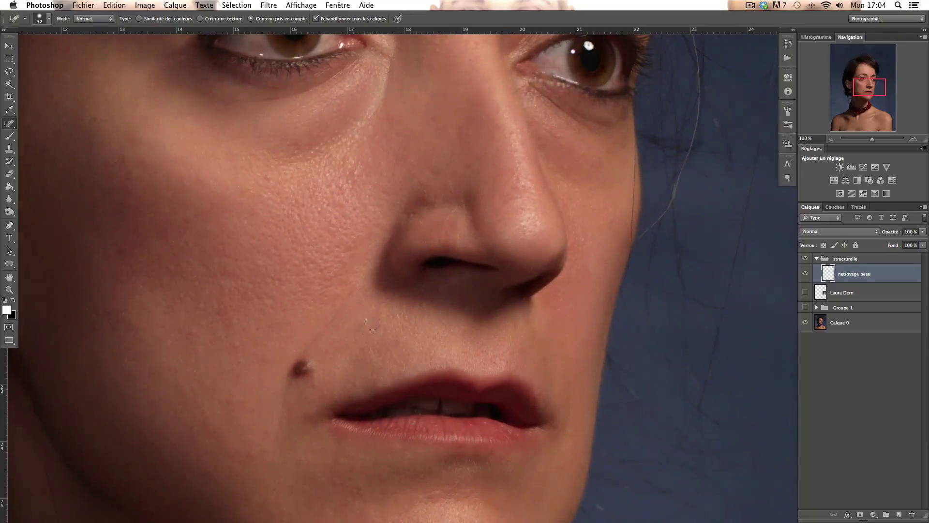
{"action": "left_click", "coordinate": [359, 323]}
{"action": "left_click_drag", "start_coordinate": [461, 354], "coordinate": [452, 286]}
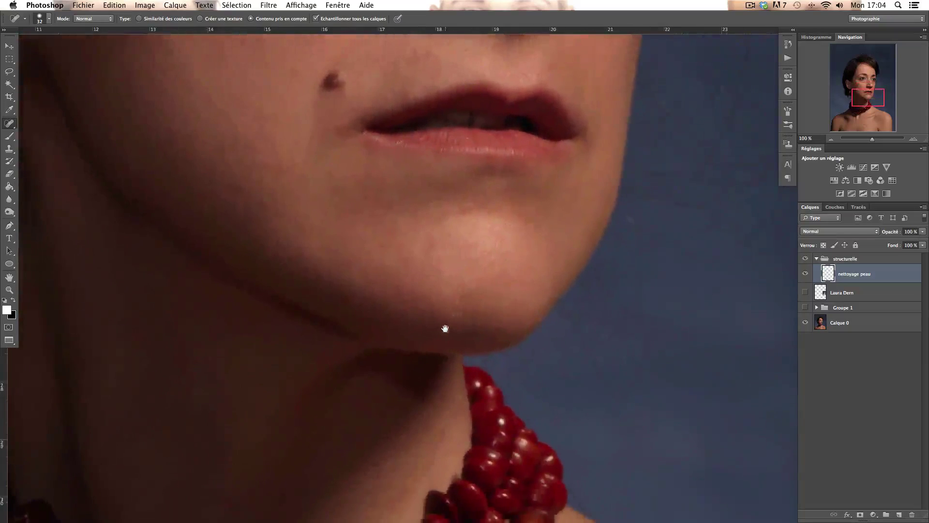
{"action": "left_click_drag", "start_coordinate": [444, 329], "coordinate": [451, 335]}
Step: Compare the whole portrait with and without the nettoyage peau layer, leaving the layer visible
{"action": "key", "text": "z"}
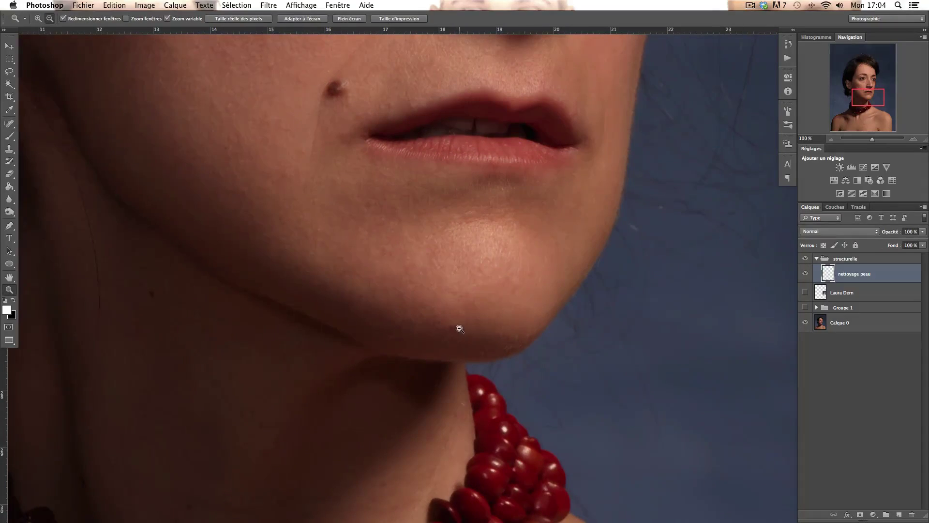
{"action": "left_click", "coordinate": [460, 329], "text": "alt"}
{"action": "left_click", "coordinate": [458, 327], "text": "alt"}
{"action": "left_click", "coordinate": [457, 326], "text": "alt"}
{"action": "left_click", "coordinate": [455, 328], "text": "alt"}
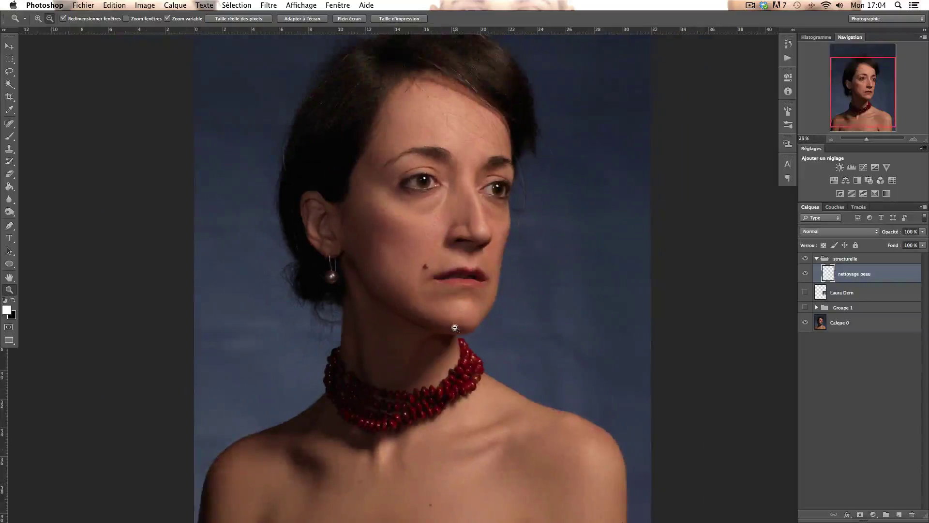
{"action": "left_click", "coordinate": [458, 330], "text": "alt"}
{"action": "key", "text": "j"}
{"action": "left_click", "coordinate": [806, 274]}
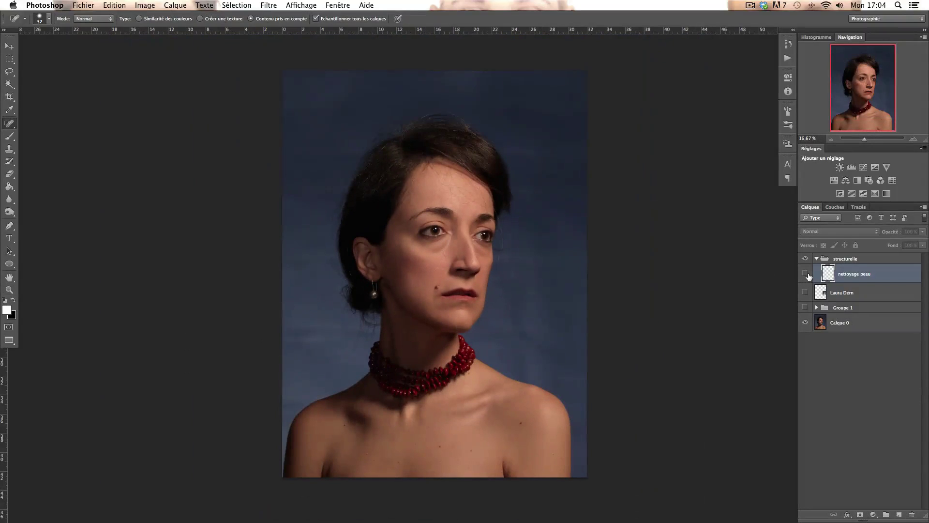
{"action": "left_click", "coordinate": [805, 274]}
{"action": "left_click", "coordinate": [807, 274]}
{"action": "left_click", "coordinate": [807, 274]}
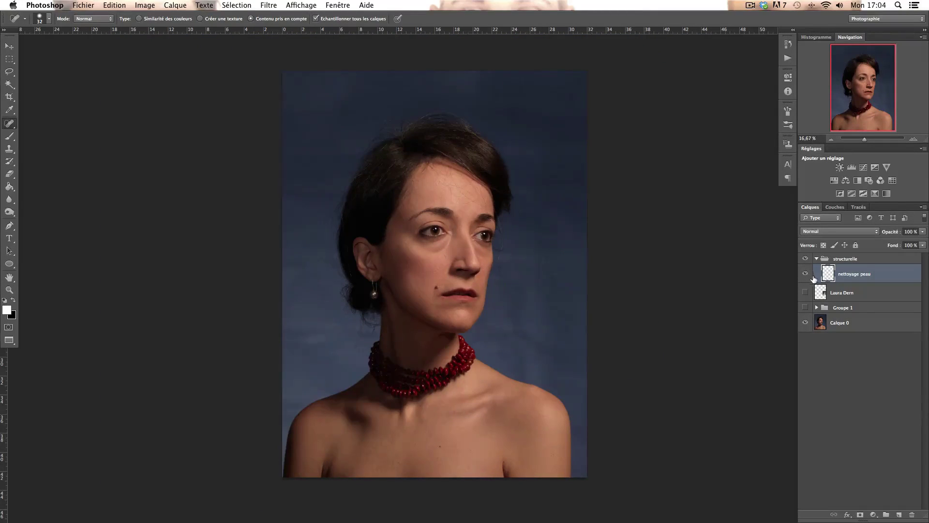
{"action": "left_click", "coordinate": [806, 274]}
{"action": "left_click", "coordinate": [806, 275]}
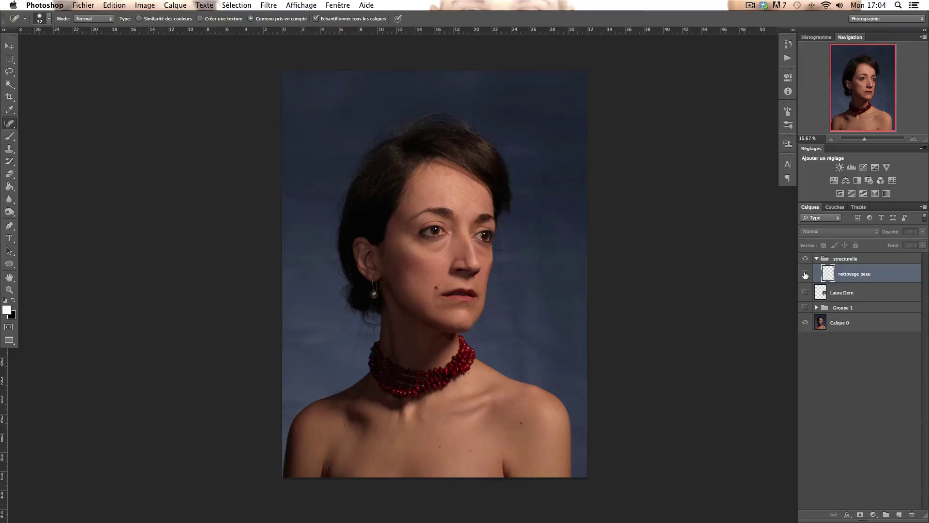
{"action": "left_click", "coordinate": [807, 274]}
{"action": "left_click", "coordinate": [806, 275]}
{"action": "left_click", "coordinate": [806, 275]}
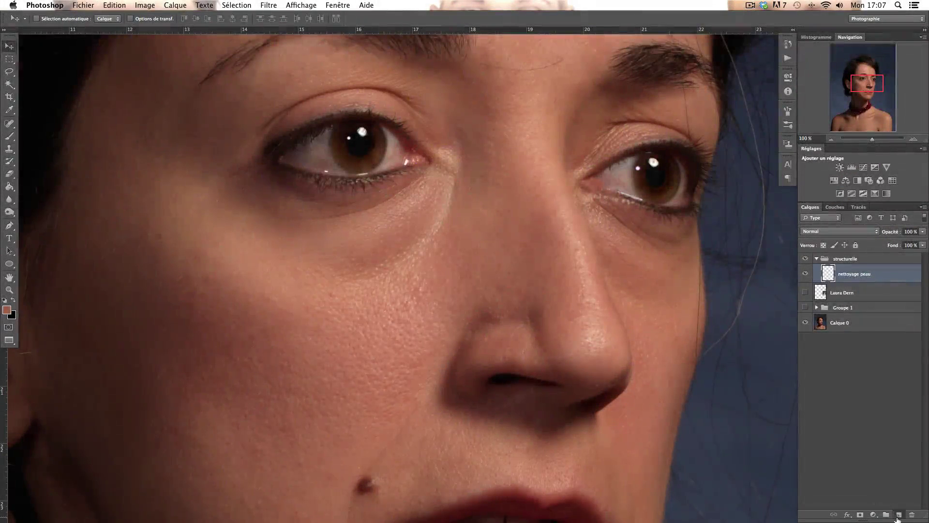
Step: Add a new layer named ride above nettoyage peau in the structurelle group
{"action": "left_click", "coordinate": [899, 514]}
{"action": "double_click", "coordinate": [853, 274]}
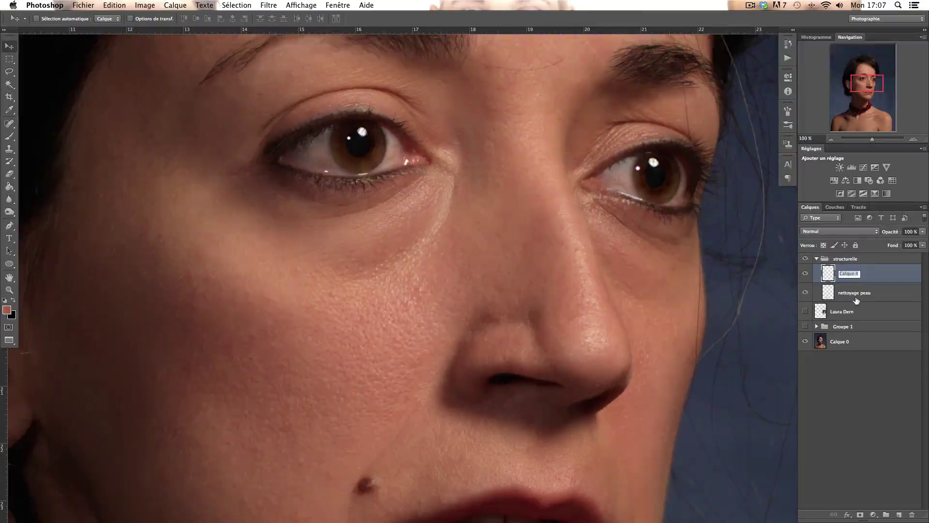
{"action": "type", "text": "rideb"}
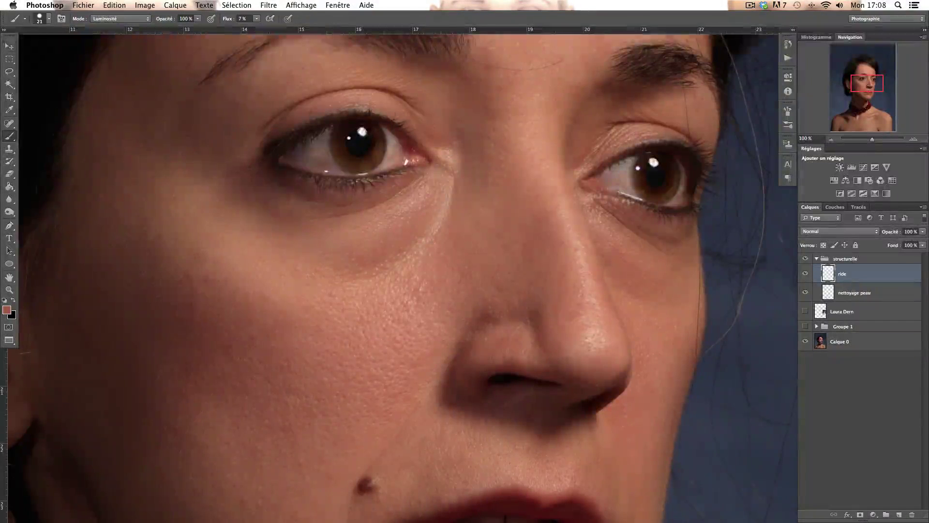
Step: Switch to the Outil Correcteur healing brush with a 14 px size and about 50% hardness
{"action": "right_click", "coordinate": [324, 228]}
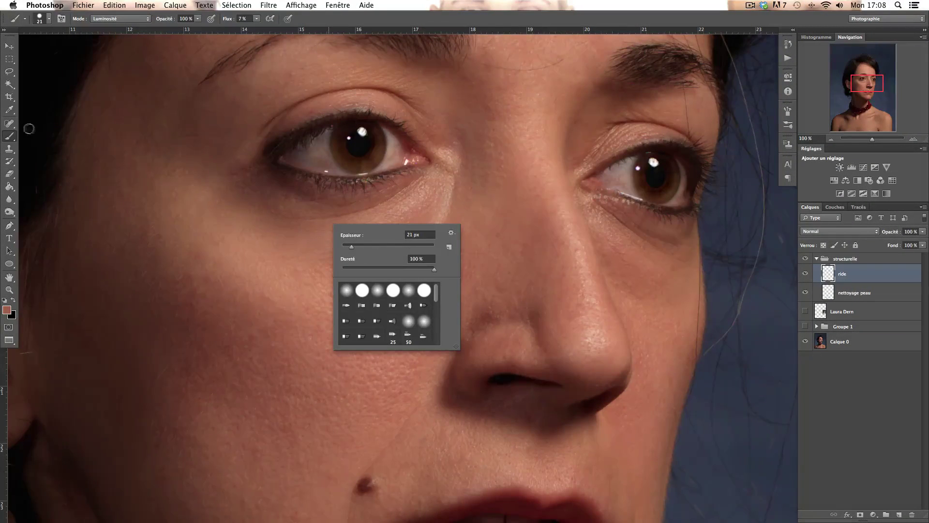
{"action": "left_click", "coordinate": [10, 125]}
{"action": "left_click", "coordinate": [10, 125]}
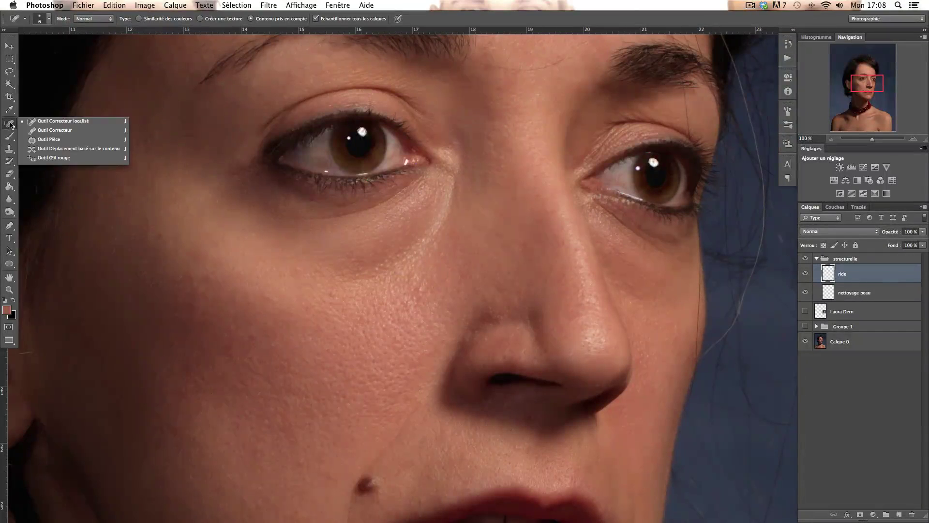
{"action": "left_click", "coordinate": [60, 131]}
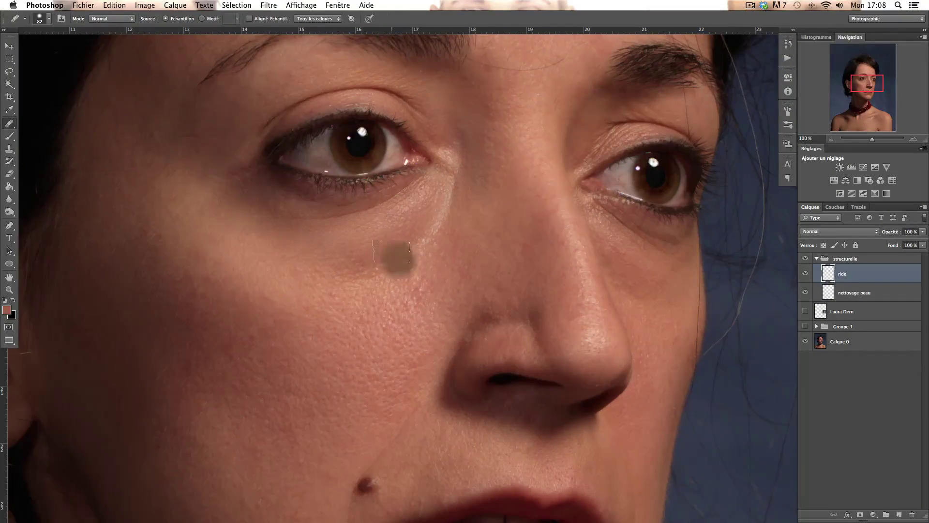
{"action": "left_click_drag", "start_coordinate": [392, 238], "coordinate": [370, 251]}
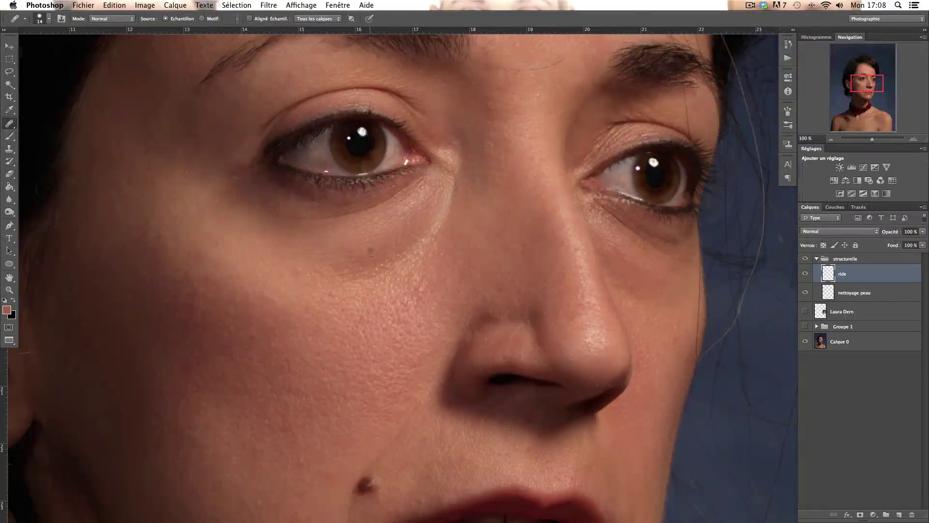
{"action": "right_click", "coordinate": [415, 211]}
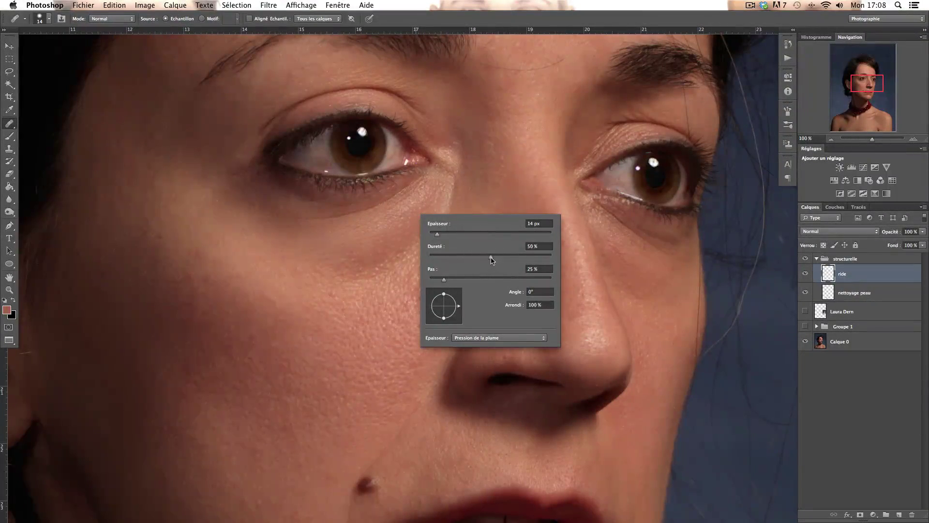
{"action": "left_click_drag", "start_coordinate": [491, 259], "coordinate": [493, 259]}
{"action": "key", "text": "Return"}
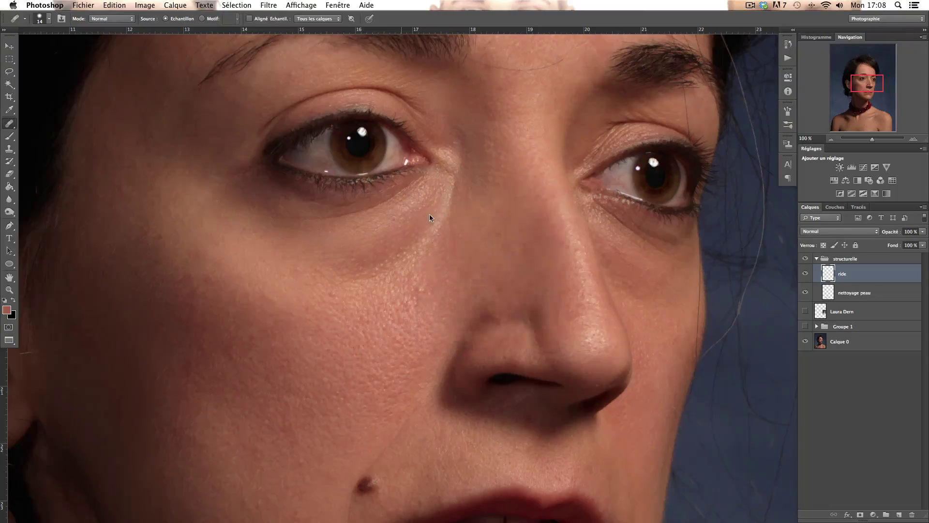
Step: Heal the long wrinkle beneath the nearer eye with sampled skin, from the outer side to the inner corner
{"action": "left_click", "coordinate": [407, 205], "text": "super"}
{"action": "scroll", "coordinate": [425, 238], "scroll_direction": "left", "scroll_amount": 2}
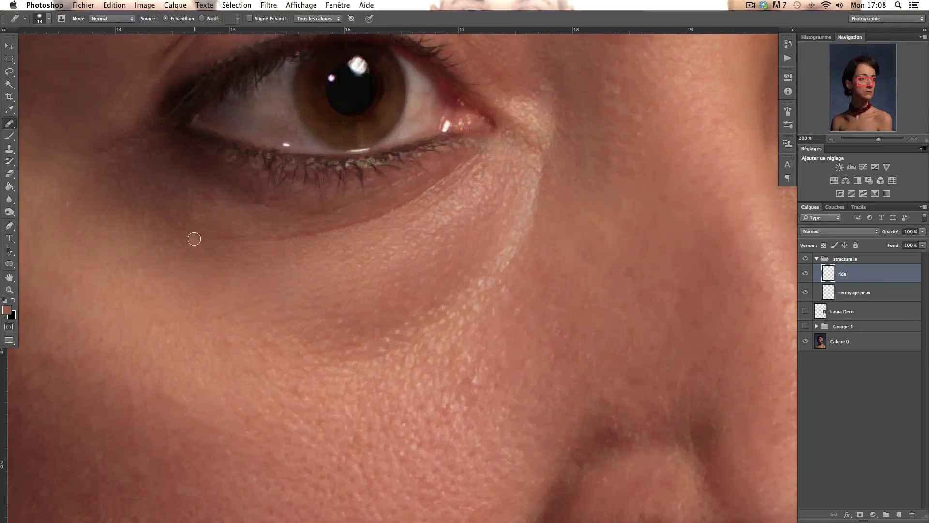
{"action": "mouse_move", "coordinate": [194, 239]}
{"action": "left_mouse_down"}
{"action": "mouse_move", "coordinate": [323, 233]}
{"action": "mouse_move", "coordinate": [403, 203]}
{"action": "mouse_move", "coordinate": [473, 160]}
{"action": "left_mouse_up"}
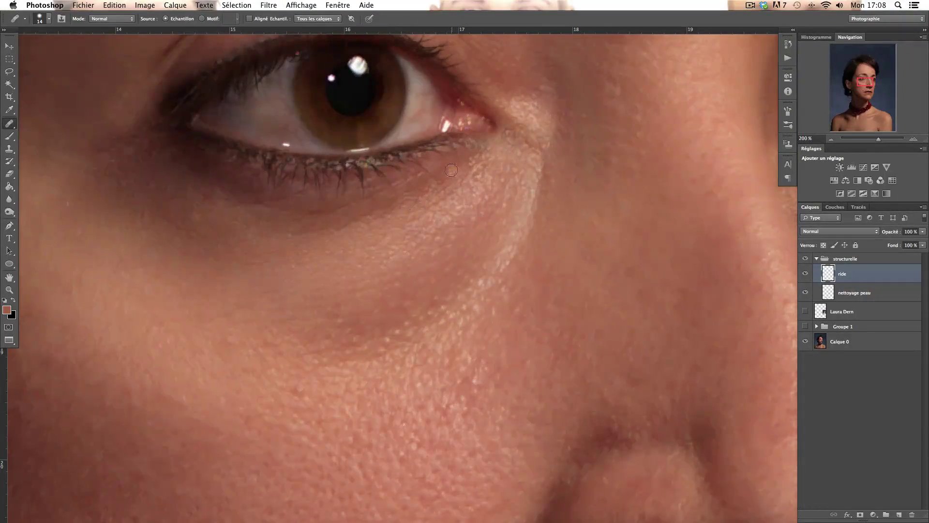
{"action": "mouse_move", "coordinate": [451, 171]}
{"action": "left_mouse_down"}
{"action": "mouse_move", "coordinate": [392, 208]}
{"action": "mouse_move", "coordinate": [292, 239]}
{"action": "left_mouse_up"}
{"action": "left_click", "coordinate": [338, 223], "text": "alt"}
{"action": "left_click_drag", "start_coordinate": [354, 202], "coordinate": [312, 212]}
{"action": "key", "text": "z"}
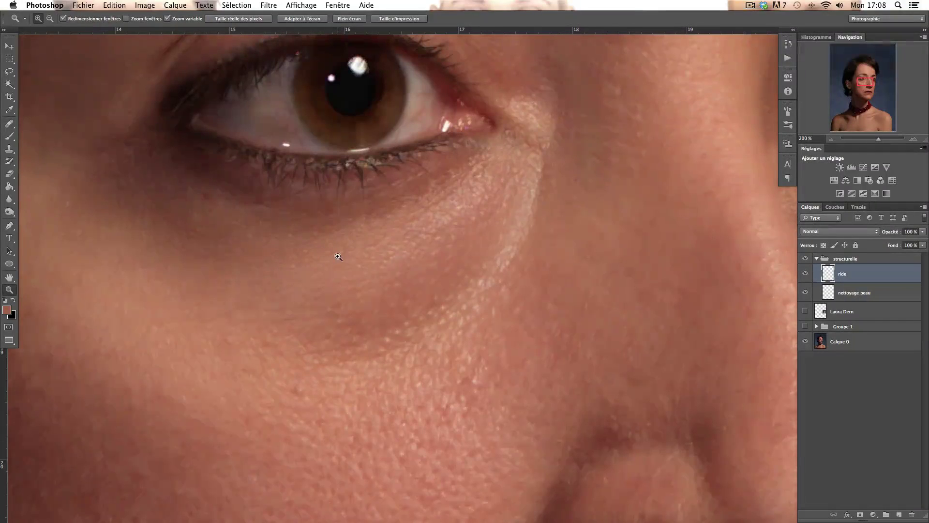
{"action": "key", "text": "j"}
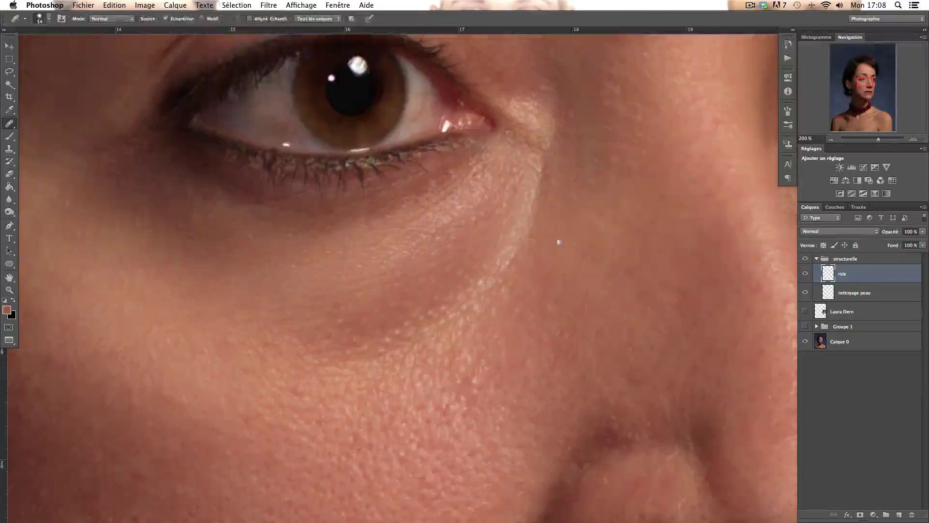
Step: Set the ride layer's opacity to 60%
{"action": "mouse_move", "coordinate": [565, 247]}
{"action": "left_mouse_down"}
{"action": "mouse_move", "coordinate": [444, 253]}
{"action": "mouse_move", "coordinate": [467, 256]}
{"action": "left_mouse_up"}
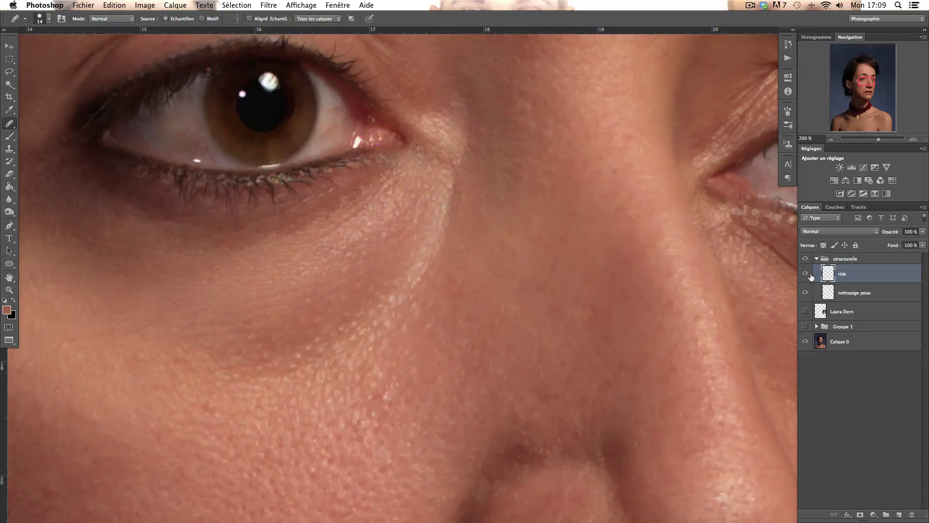
{"action": "left_click_drag", "start_coordinate": [892, 235], "coordinate": [887, 235]}
{"action": "key", "text": "shift+Down"}
{"action": "type", "text": "60"}
{"action": "key", "text": "Return"}
Step: Heal the wrinkle running beneath the far eye from its inner corner to the outer cheek
{"action": "mouse_move", "coordinate": [649, 257]}
{"action": "left_mouse_down"}
{"action": "mouse_move", "coordinate": [455, 222]}
{"action": "mouse_move", "coordinate": [330, 236]}
{"action": "left_mouse_up"}
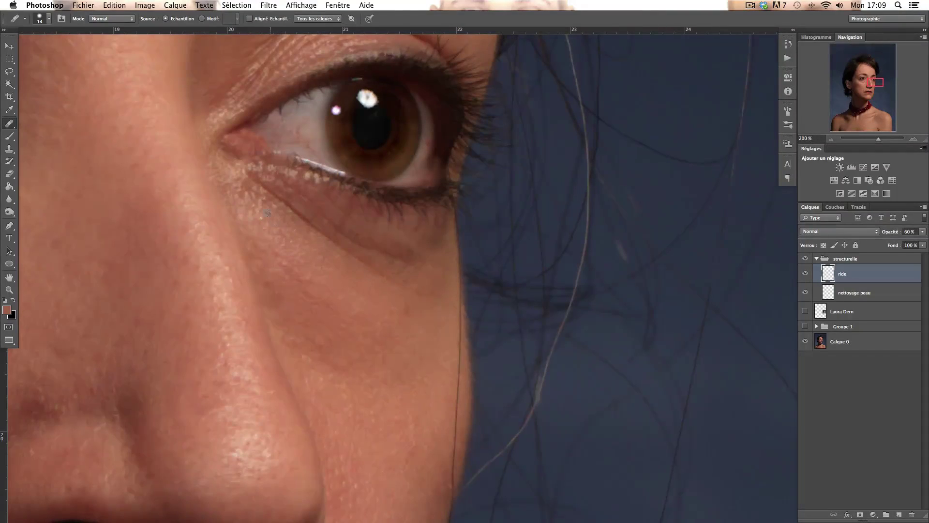
{"action": "left_click_drag", "start_coordinate": [260, 188], "coordinate": [392, 280]}
{"action": "left_click_drag", "start_coordinate": [338, 233], "coordinate": [409, 265]}
{"action": "left_click", "coordinate": [298, 255], "text": "alt"}
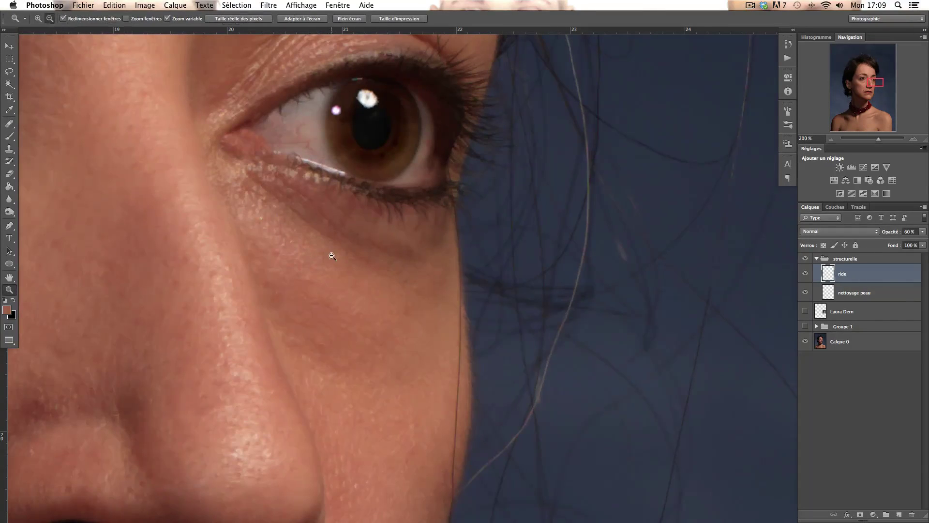
{"action": "left_click", "coordinate": [335, 248], "text": "alt"}
{"action": "left_click", "coordinate": [335, 249], "text": "alt"}
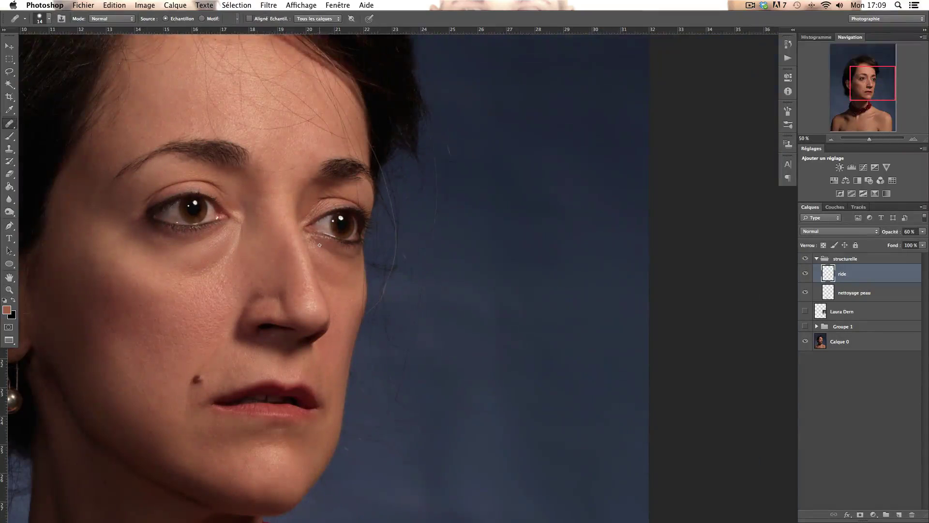
Step: Touch up the remaining crease near the inner corner beneath the far eye
{"action": "left_click", "coordinate": [317, 241], "text": "ctrl"}
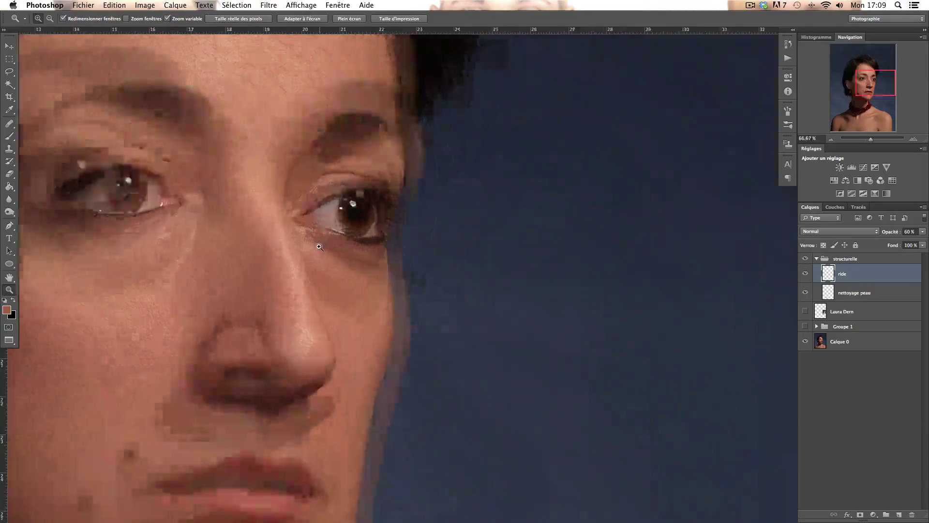
{"action": "mouse_move", "coordinate": [283, 204]}
{"action": "left_mouse_down"}
{"action": "mouse_move", "coordinate": [395, 288]}
{"action": "mouse_move", "coordinate": [370, 280]}
{"action": "left_mouse_up"}
{"action": "left_click_drag", "start_coordinate": [271, 220], "coordinate": [319, 283]}
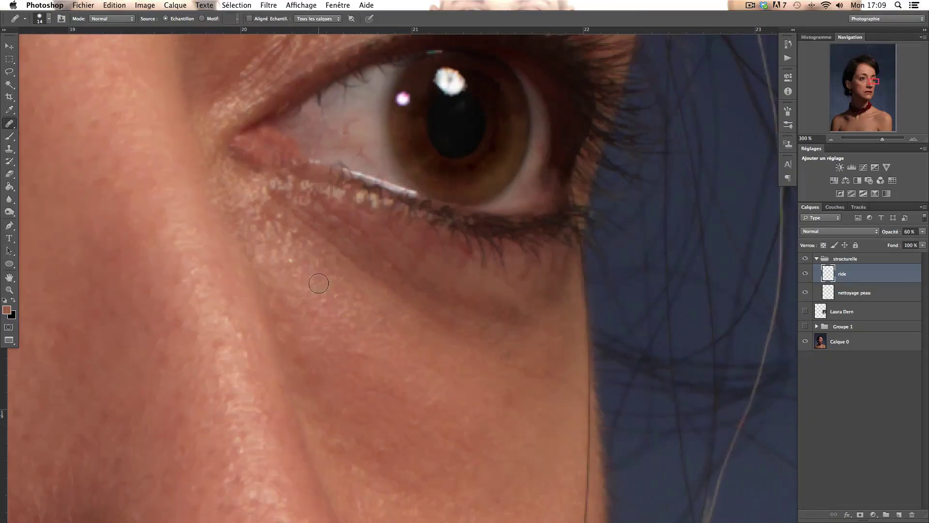
{"action": "key", "text": "z"}
{"action": "left_click", "coordinate": [341, 295], "text": "alt"}
{"action": "left_click", "coordinate": [340, 296], "text": "alt"}
{"action": "key", "text": "j"}
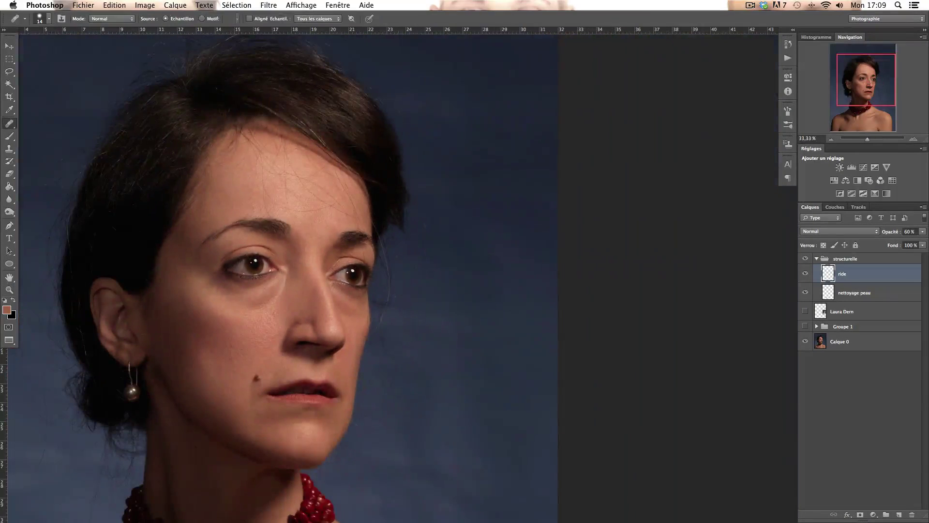